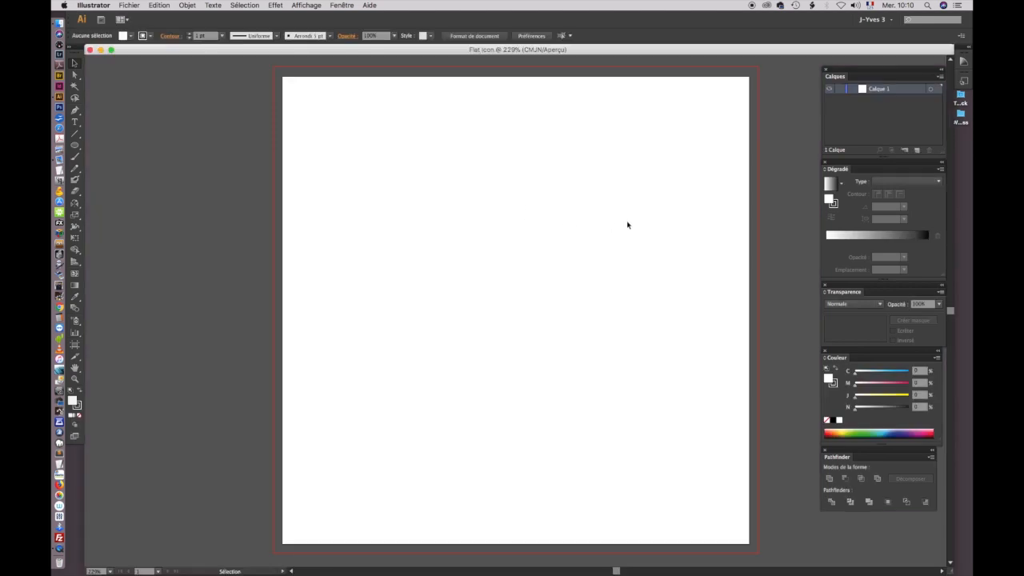
# Step: Rename the layer Calque 1 as "Rond"
pyautogui.doubleClick(884, 90)
pyautogui.write('F')
pyautogui.press('Return')
# Step: Draw a circle about 129 mm in diameter on the artboard, with no stroke and a 76% cyan fill
pyautogui.click(75, 146)
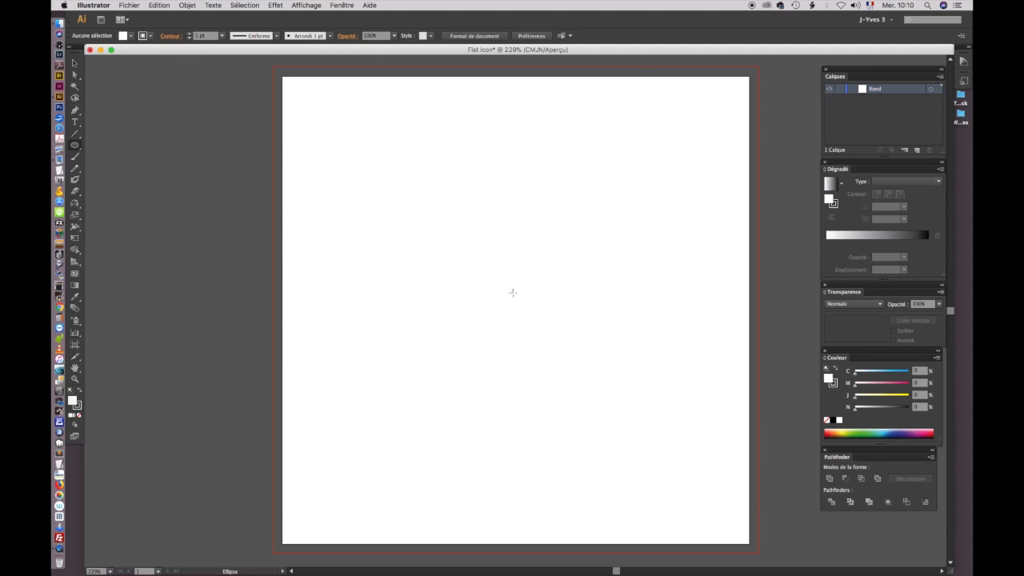
pyautogui.moveTo(513, 293); pyautogui.dragTo(713, 480)
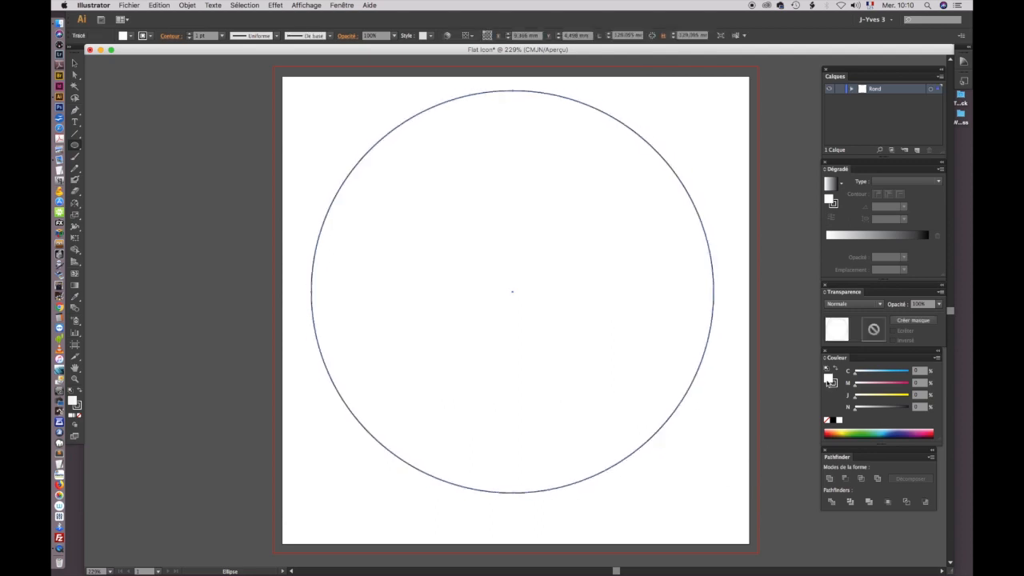
pyautogui.click(834, 385)
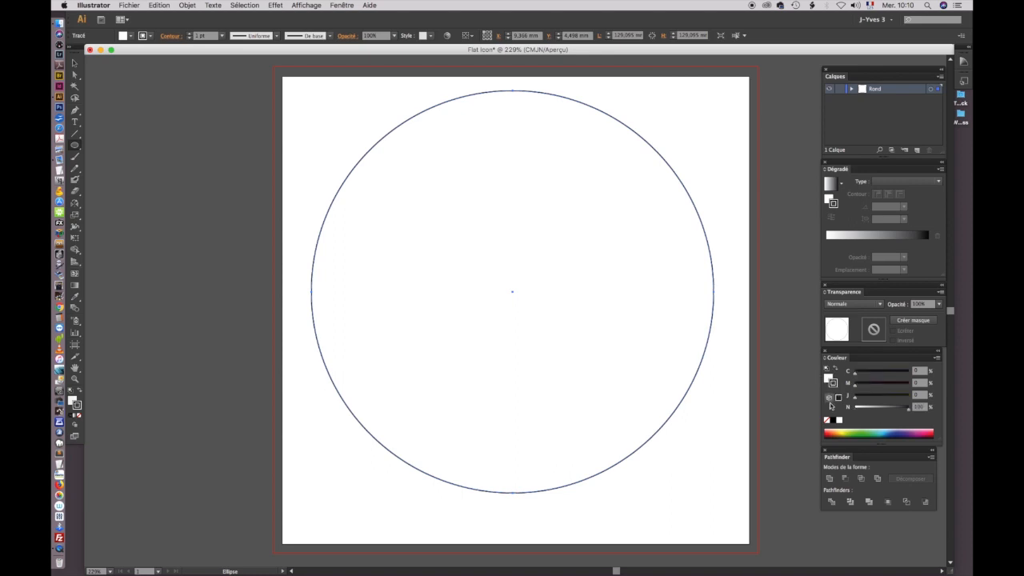
pyautogui.click(828, 422)
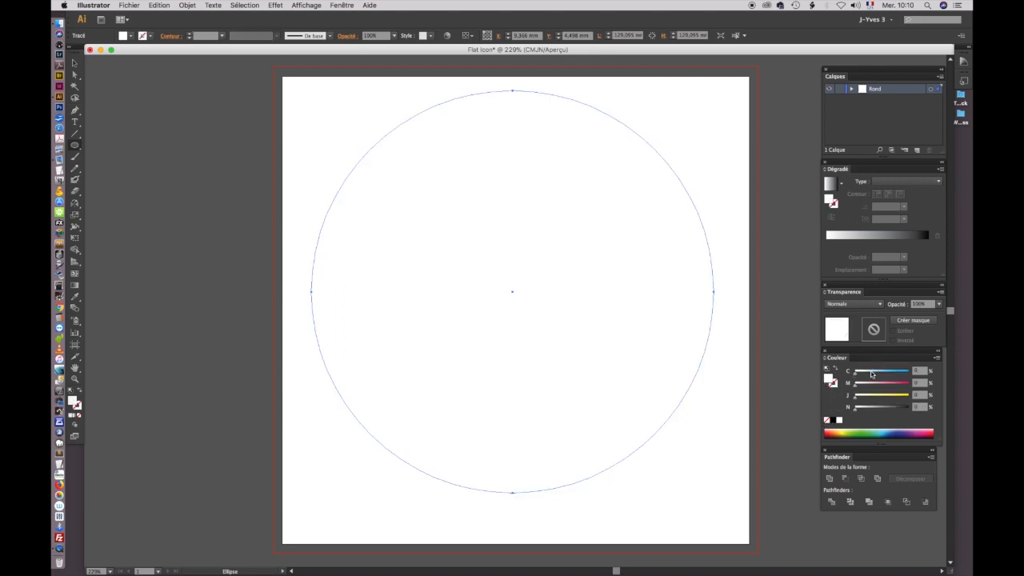
pyautogui.moveTo(856, 376); pyautogui.dragTo(895, 374)
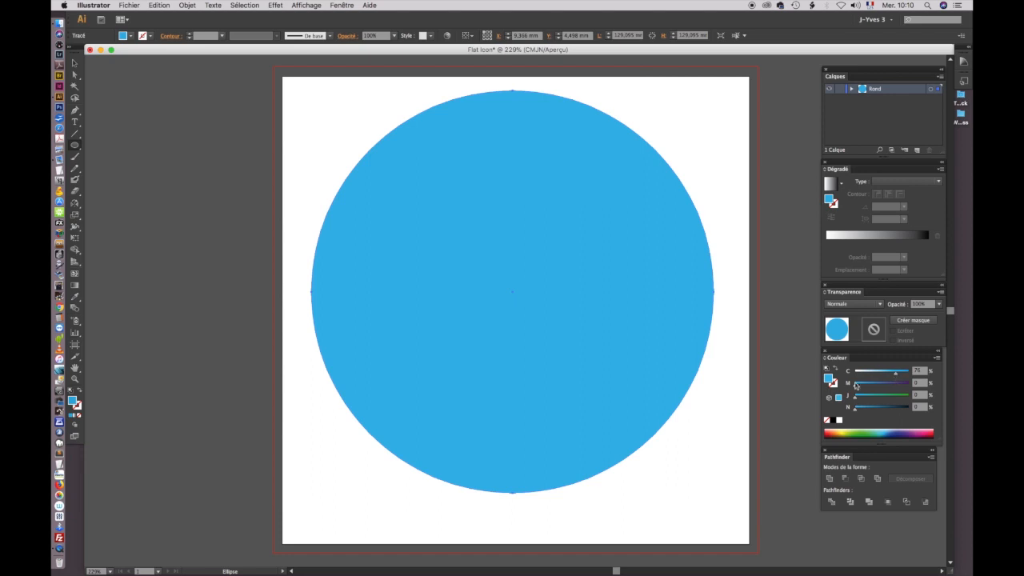
# Step: Move the blue circle slightly down to centre it vertically on the artboard and lock the Rond layer
pyautogui.click(74, 64)
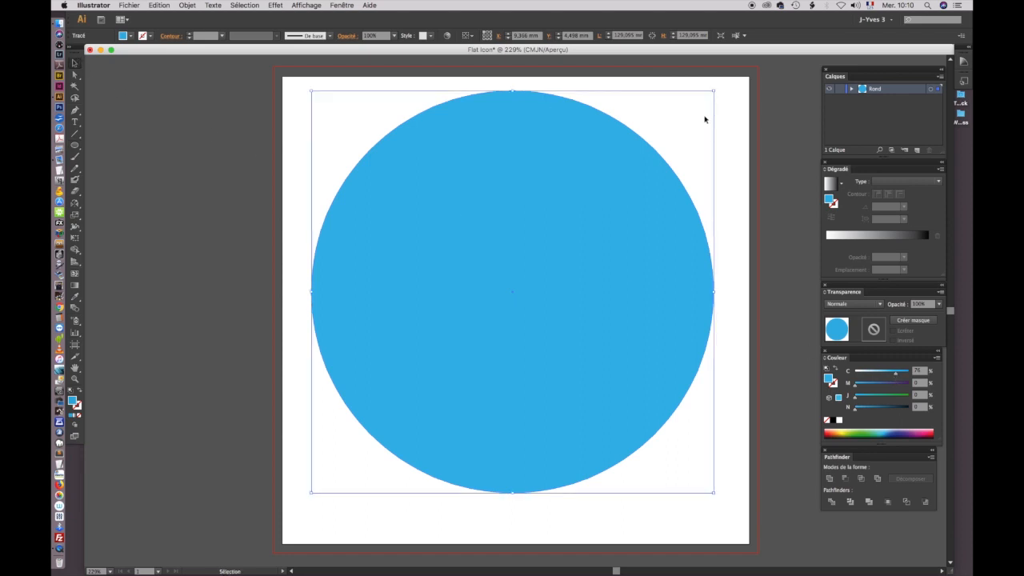
pyautogui.click(744, 122)
pyautogui.moveTo(631, 229); pyautogui.dragTo(633, 241)
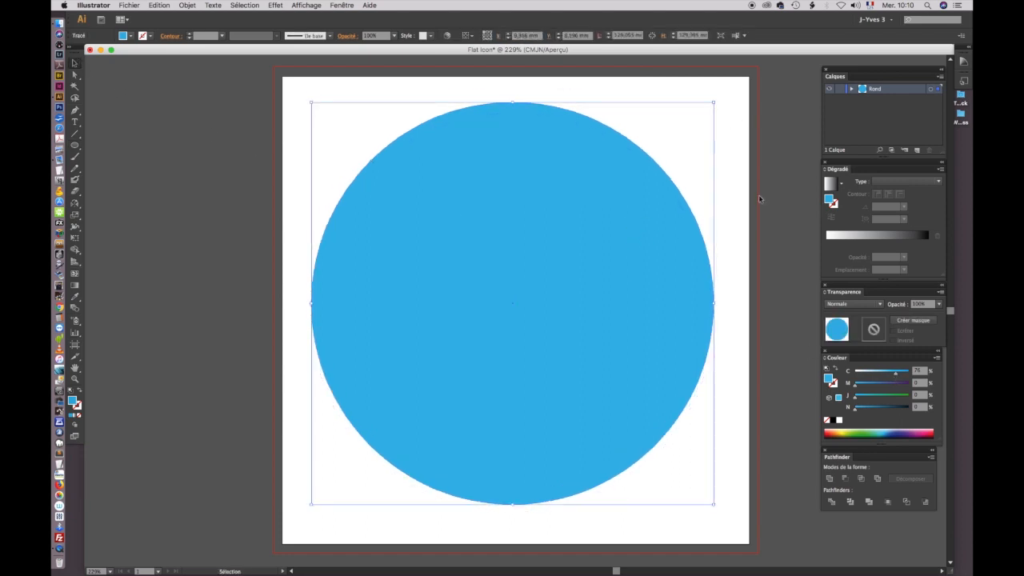
pyautogui.click(734, 161)
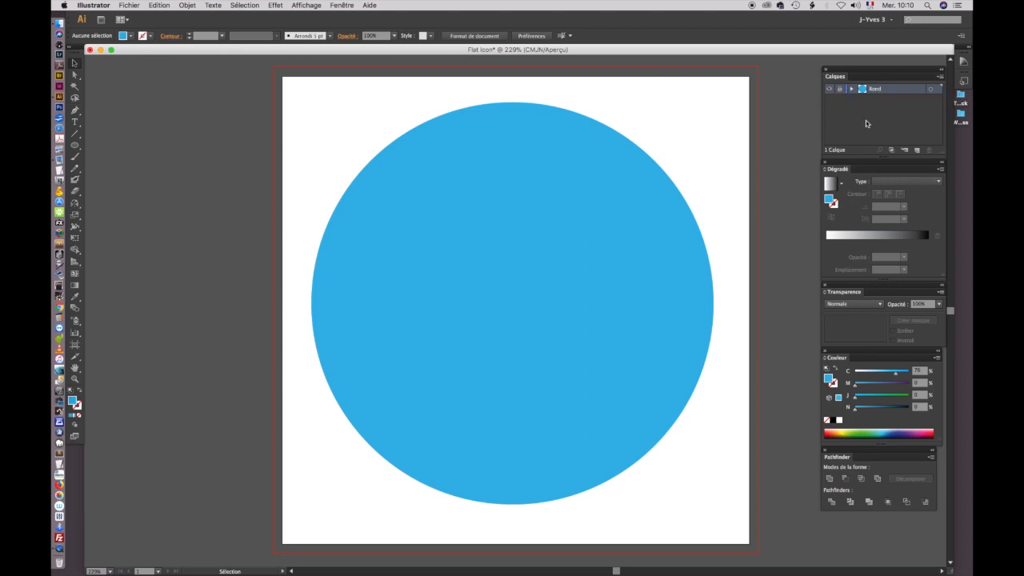
# Step: Create a new layer named "Lettre" above the Rond layer
pyautogui.click(942, 76)
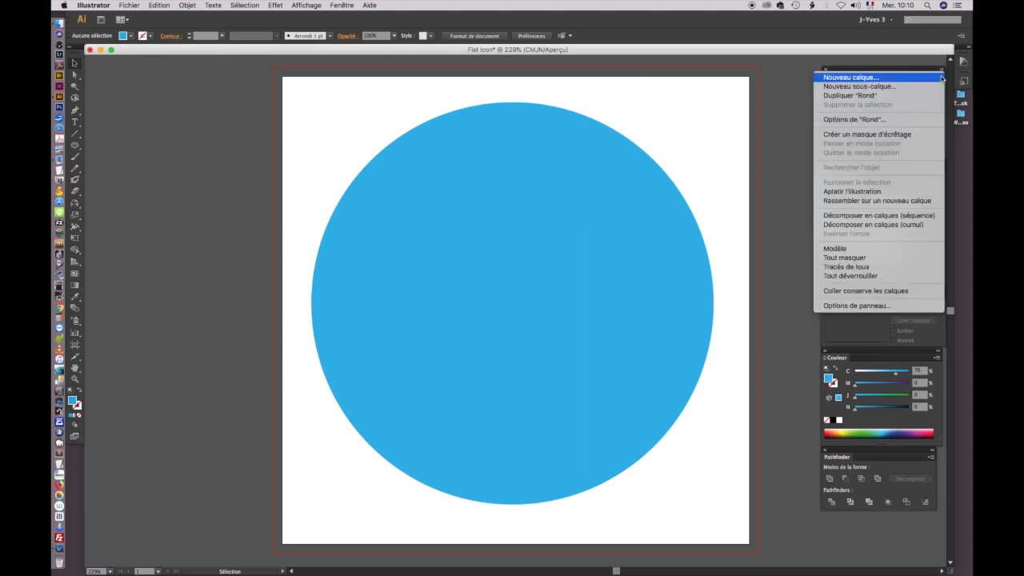
pyautogui.click(883, 78)
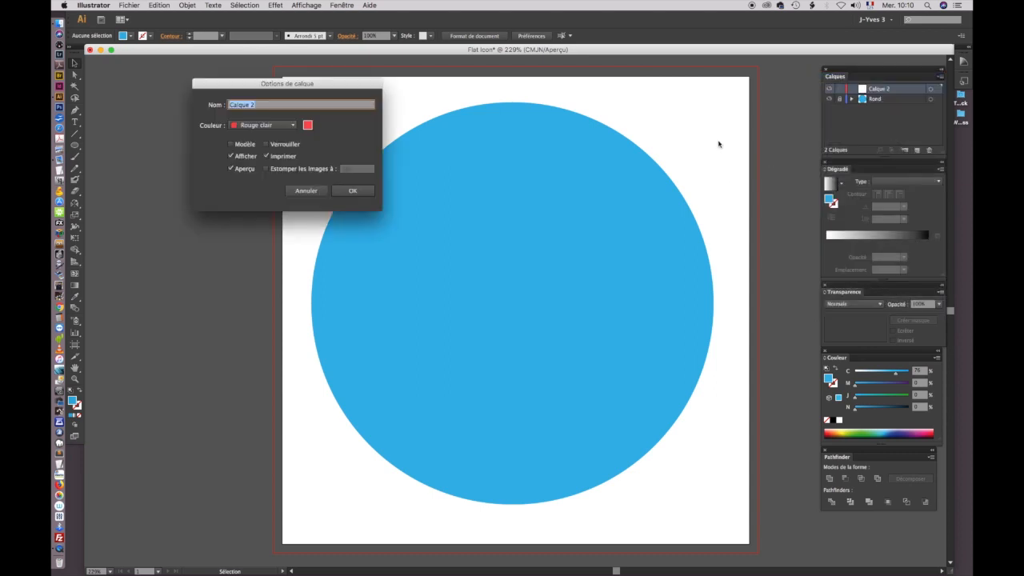
pyautogui.write('Lettre')
pyautogui.press('Return')
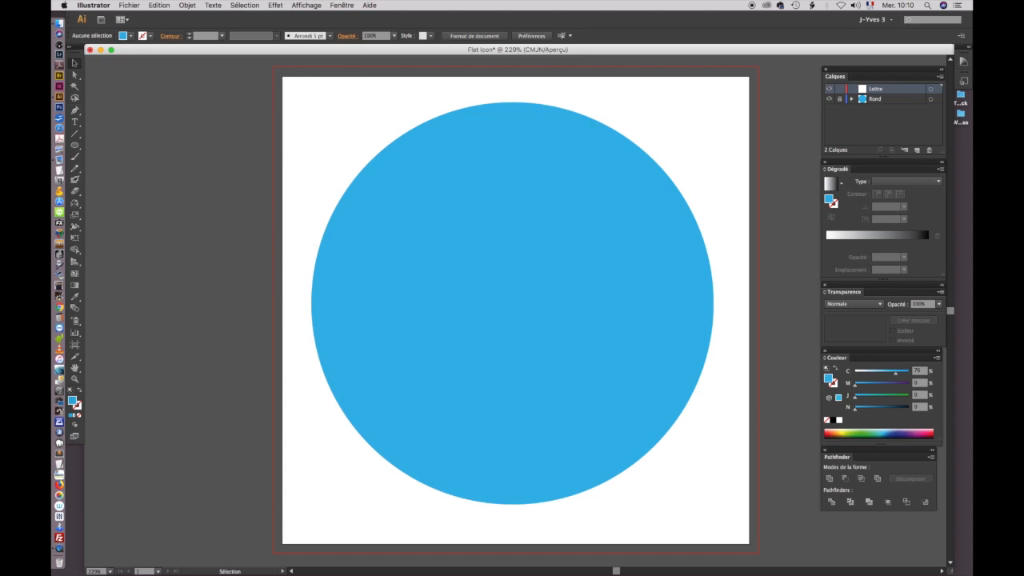
# Step: Add the letter "A" as text on the circle and enlarge it to about 66 mm wide
pyautogui.click(74, 121)
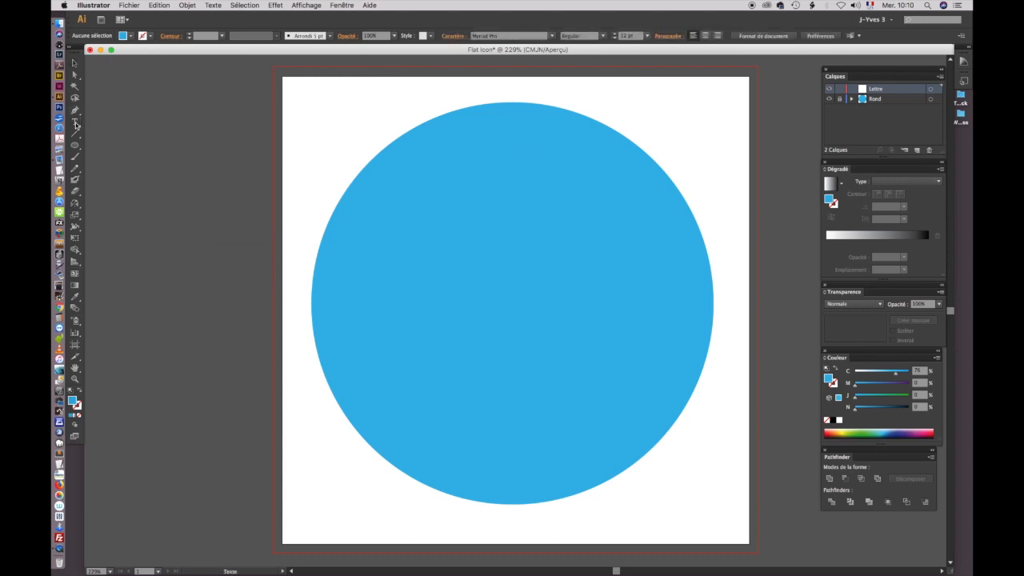
pyautogui.click(516, 314)
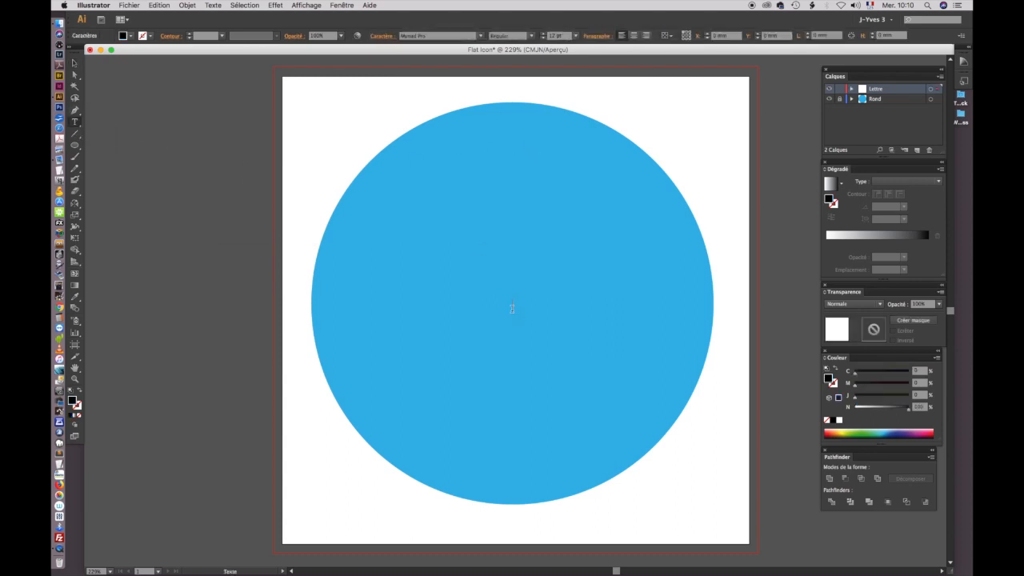
pyautogui.write('A')
pyautogui.click(75, 64)
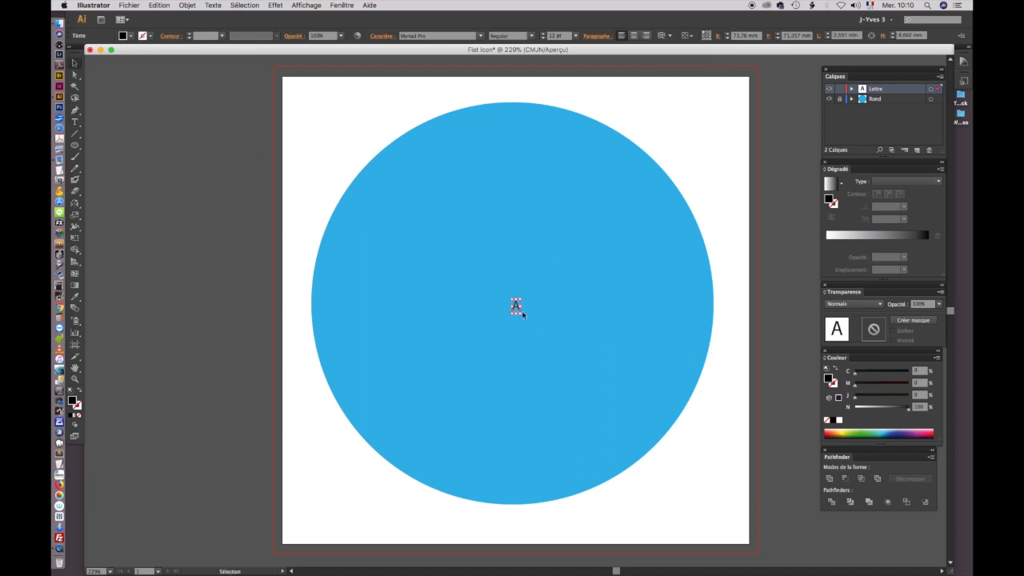
pyautogui.moveTo(523, 315); pyautogui.dragTo(608, 471)
pyautogui.moveTo(511, 300); pyautogui.dragTo(403, 107)
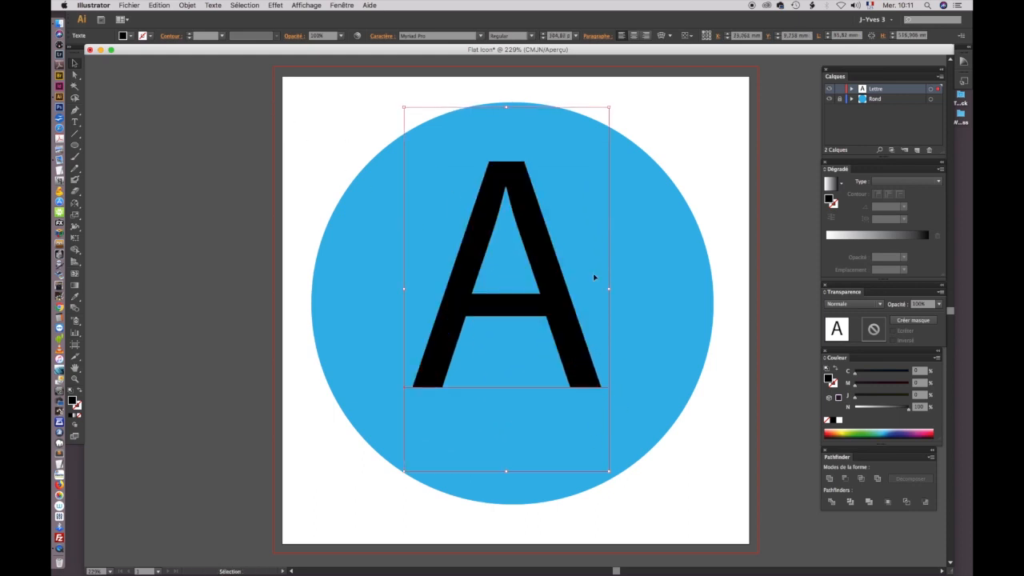
# Step: Try the fonts Neo Sans Std, Ocean Sans Std, Redressed, Techno and Kabrio on the letter A
pyautogui.click(480, 36)
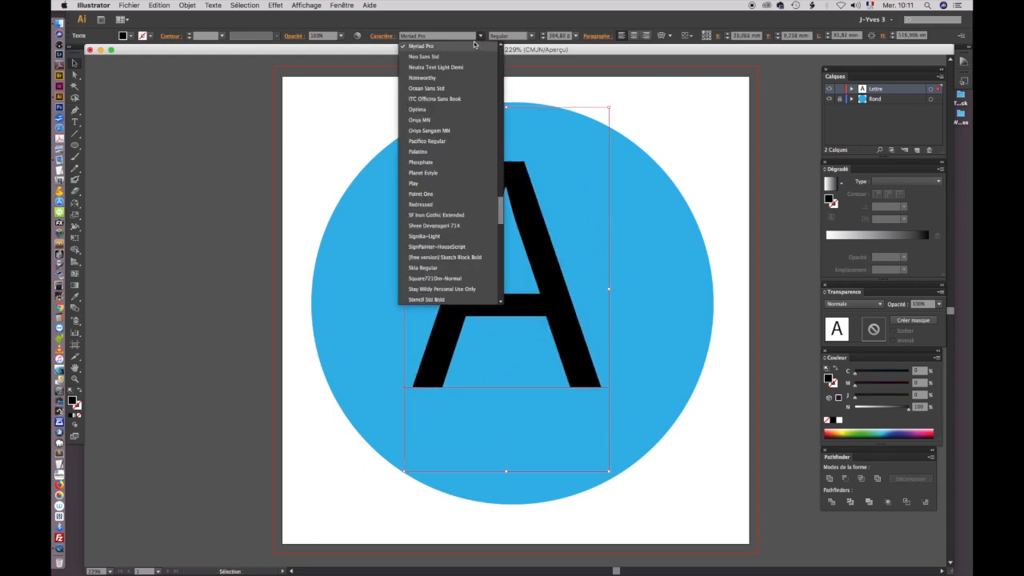
pyautogui.click(465, 57)
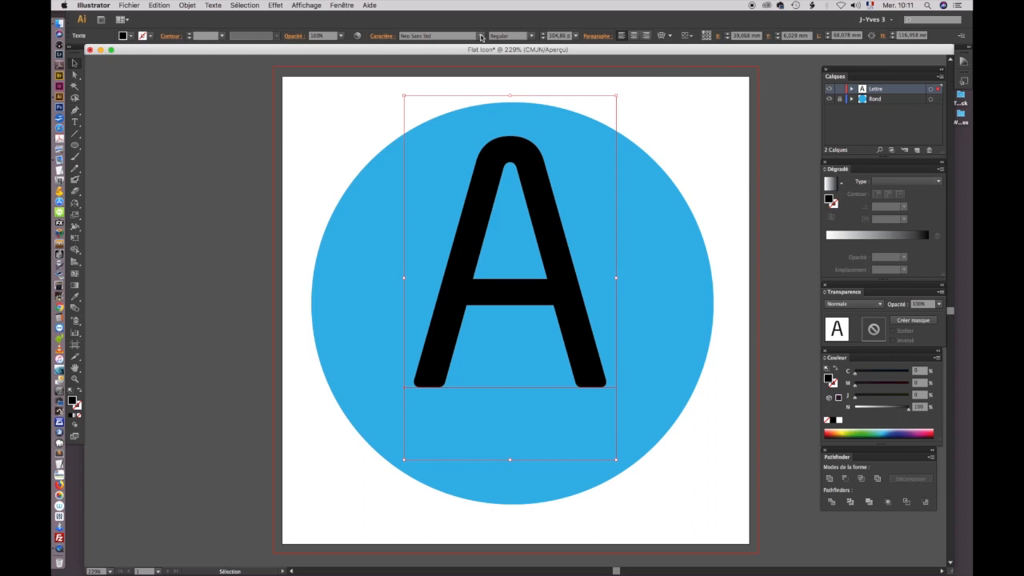
pyautogui.click(480, 37)
pyautogui.click(468, 79)
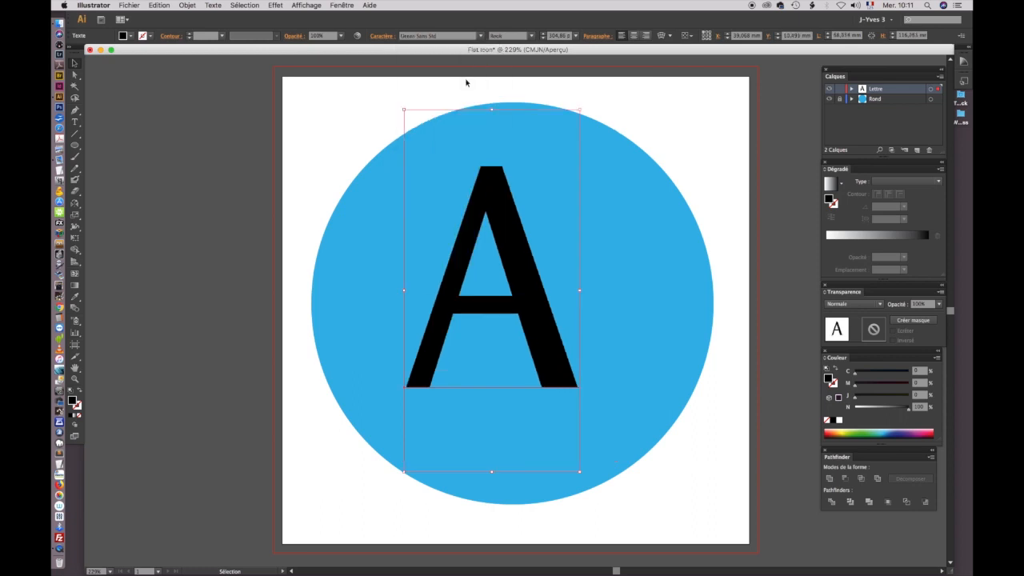
pyautogui.click(481, 36)
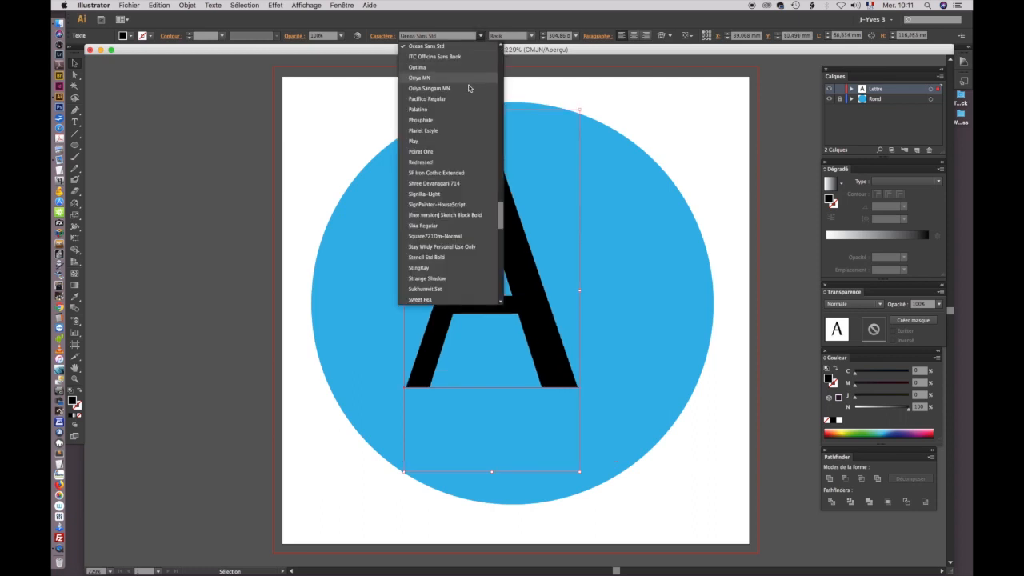
pyautogui.click(462, 161)
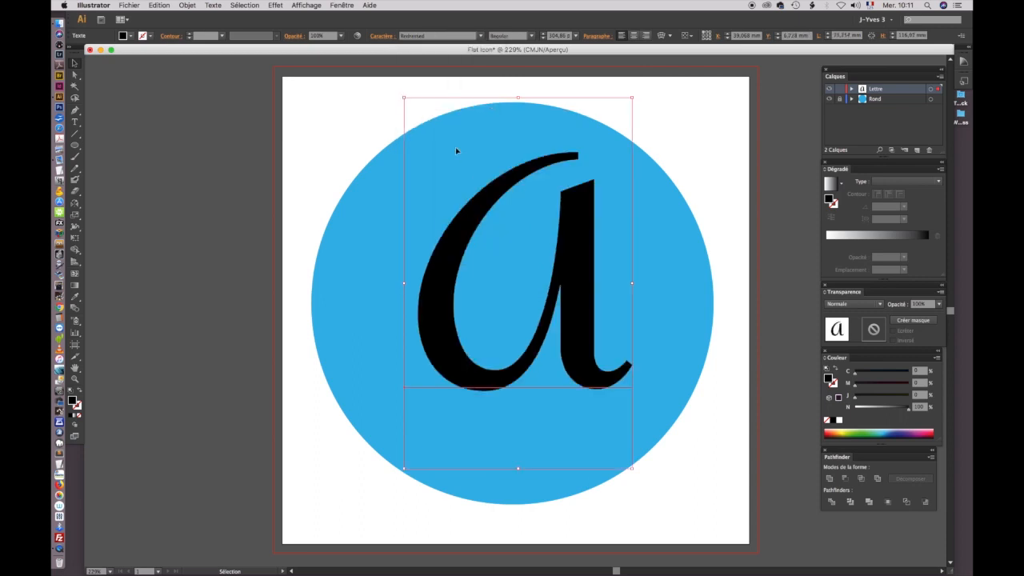
pyautogui.click(480, 37)
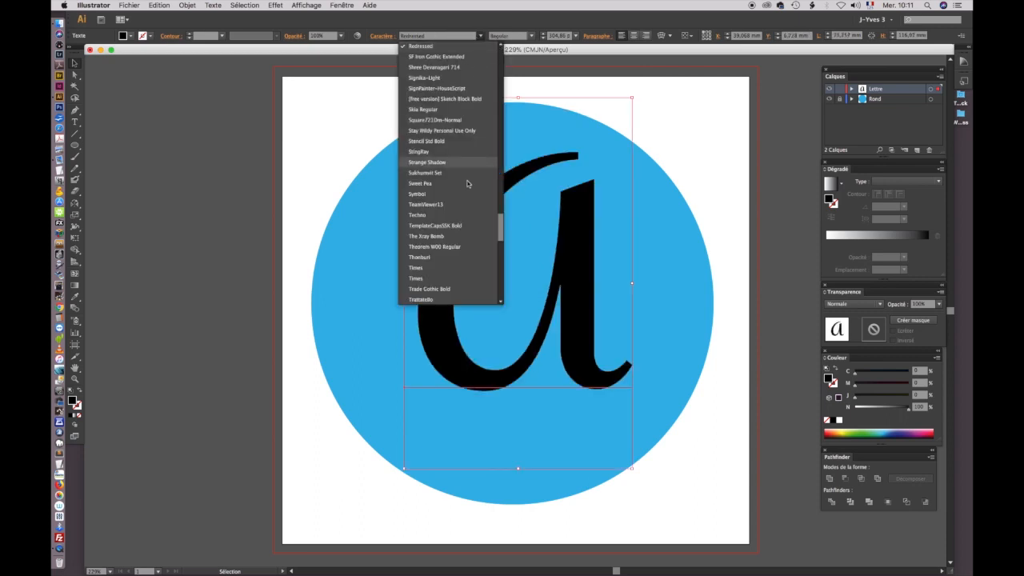
pyautogui.click(450, 215)
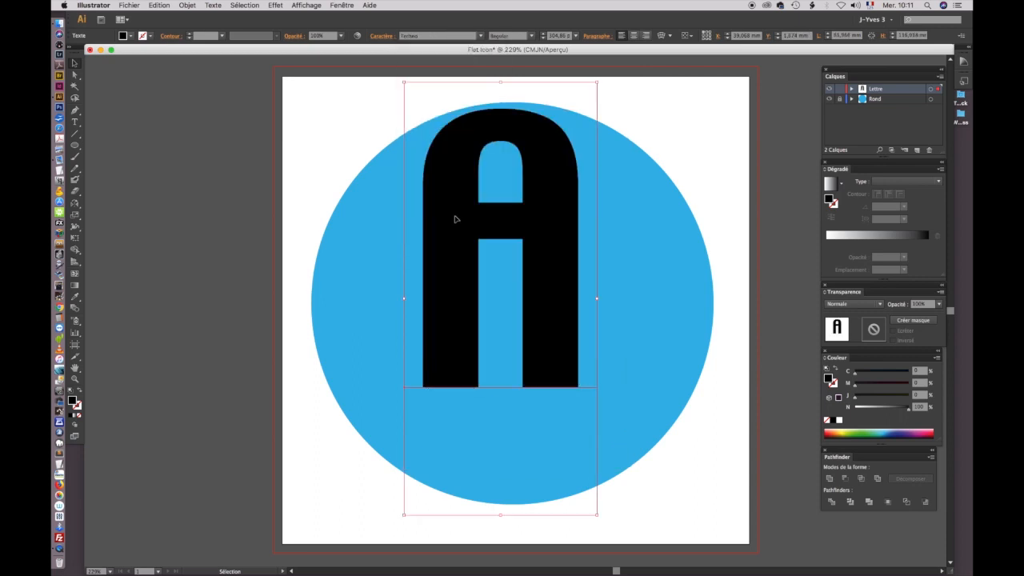
pyautogui.click(481, 36)
pyautogui.moveTo(500, 244); pyautogui.dragTo(493, 167)
pyautogui.scroll(2, 441, 149)
pyautogui.click(442, 144)
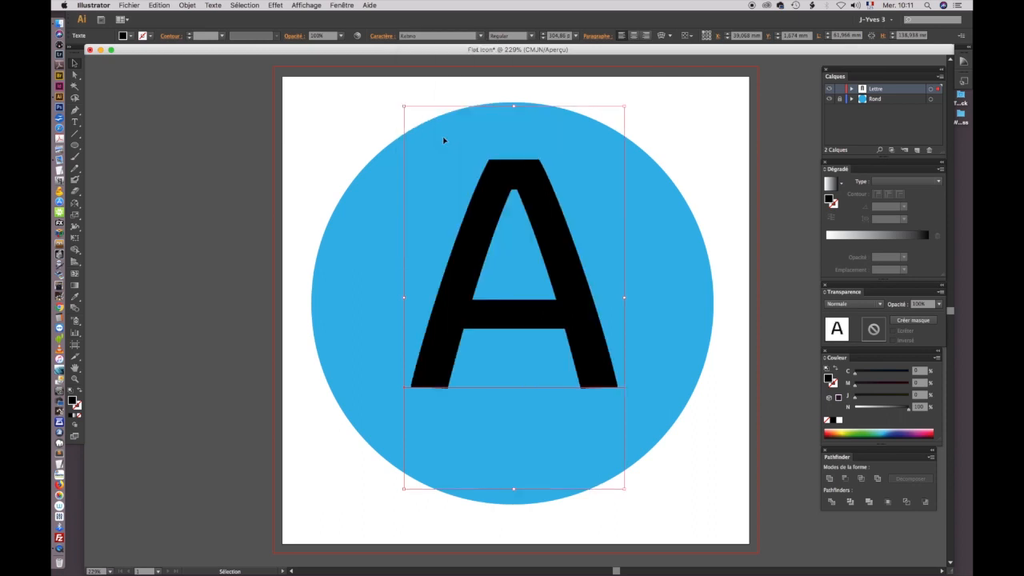
# Step: Set the font of the letter A to Harabara
pyautogui.click(482, 38)
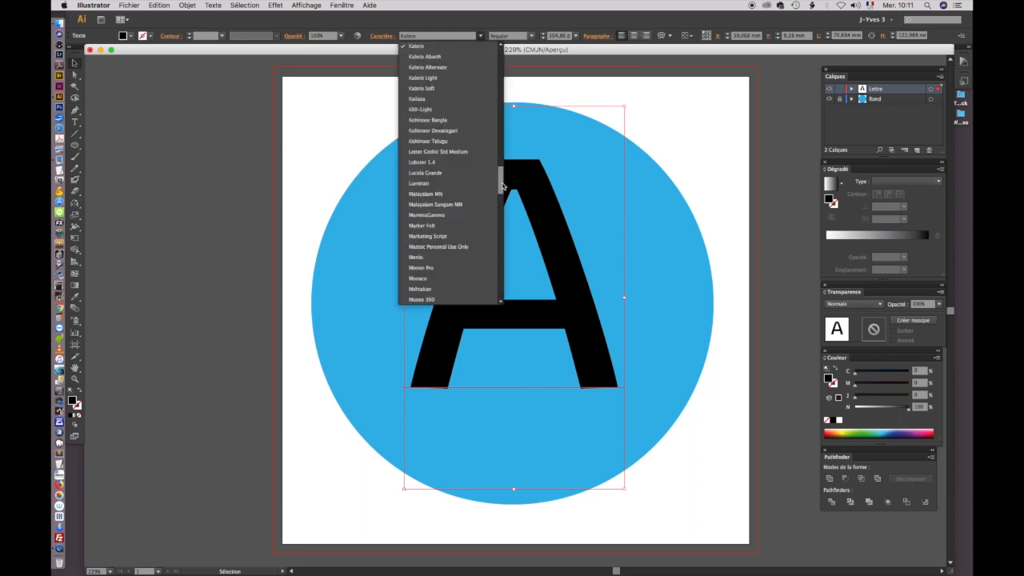
pyautogui.moveTo(502, 179); pyautogui.dragTo(502, 172)
pyautogui.scroll(3, 457, 160)
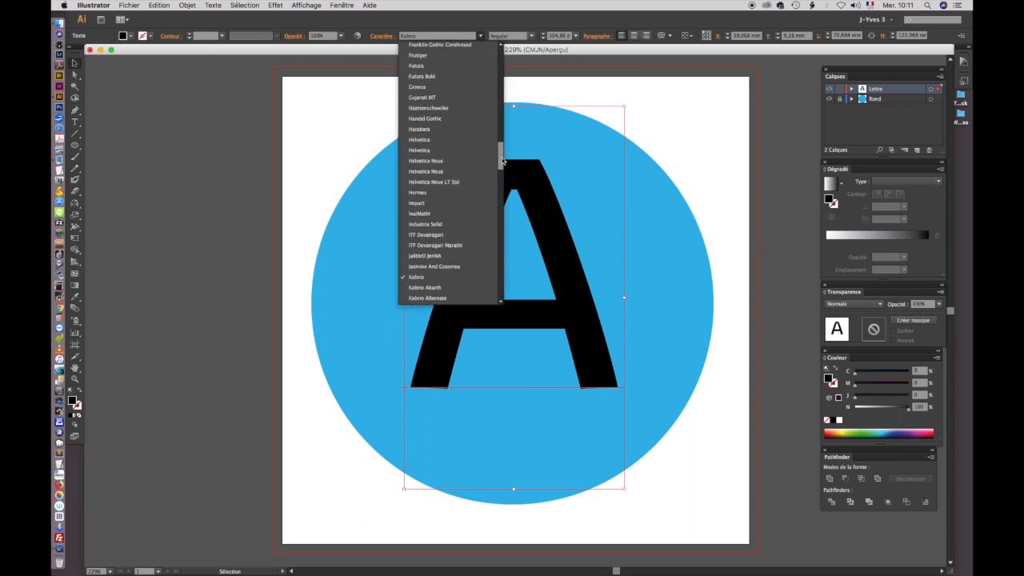
pyautogui.click(456, 135)
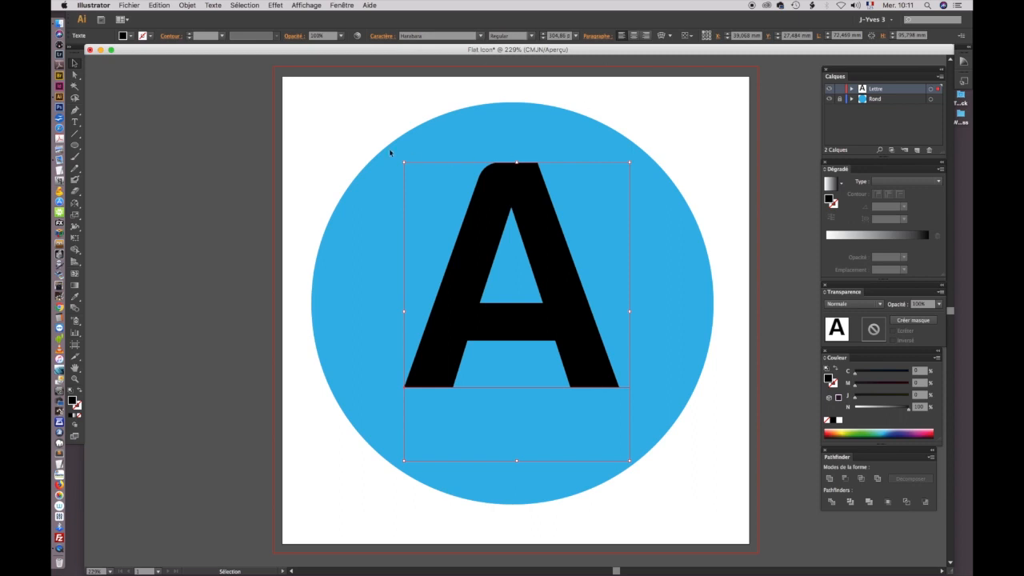
# Step: Enlarge the letter A's text frame to about 79 mm wide and centre the letter on the circle
pyautogui.click(324, 126)
pyautogui.moveTo(560, 295); pyautogui.dragTo(567, 304)
pyautogui.moveTo(631, 466); pyautogui.dragTo(646, 486)
pyautogui.moveTo(403, 169); pyautogui.dragTo(398, 160)
pyautogui.moveTo(579, 318); pyautogui.dragTo(572, 315)
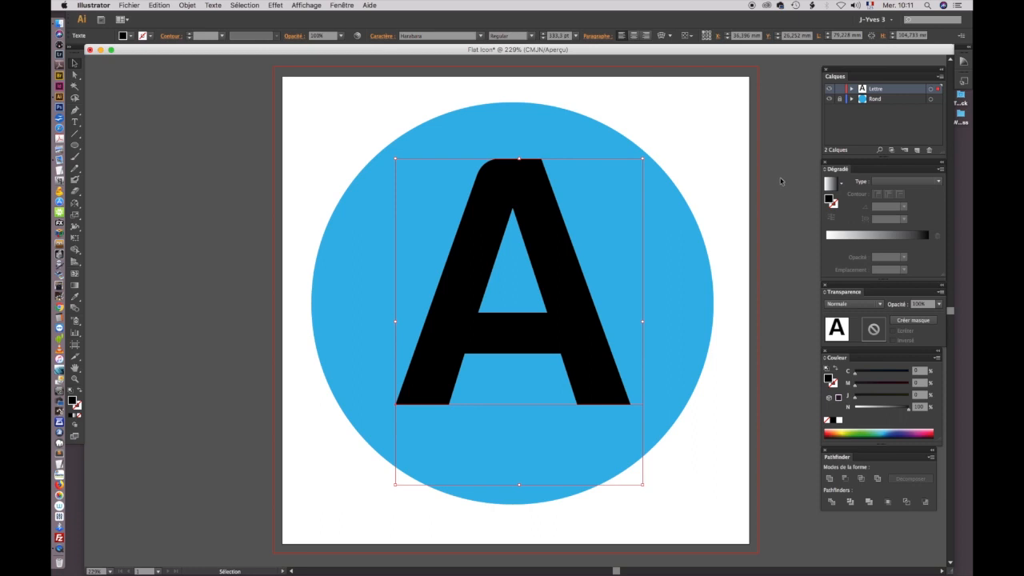
# Step: Convert the letter A to outlines and fill it with the circle's blue, lightened to 69% cyan
pyautogui.click(214, 5)
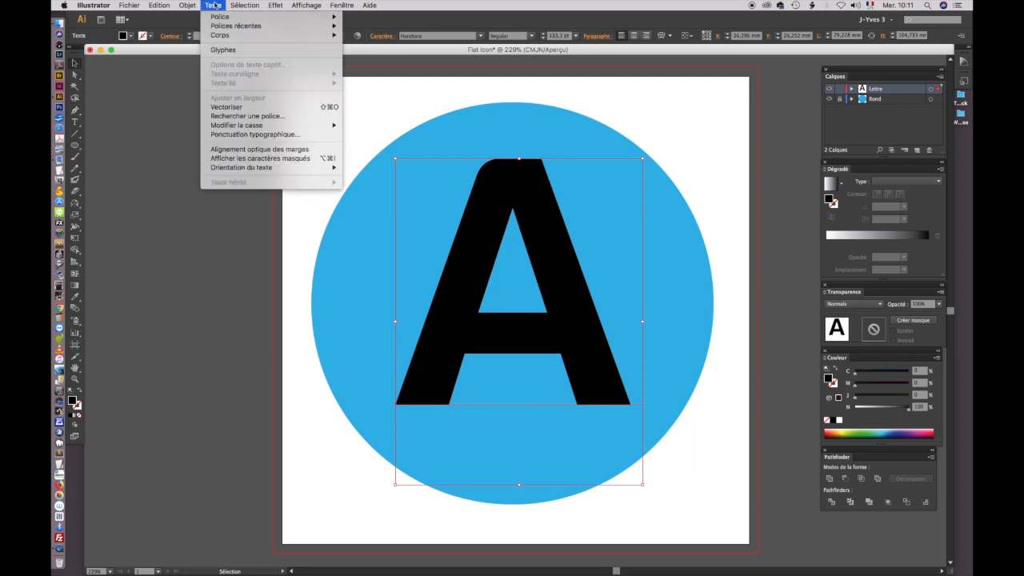
pyautogui.click(227, 106)
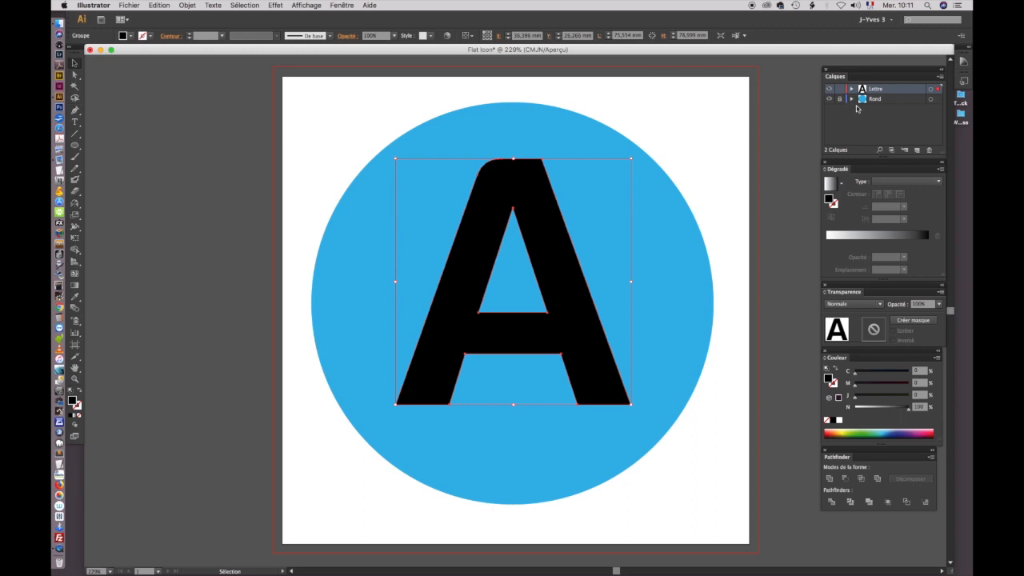
pyautogui.click(77, 298)
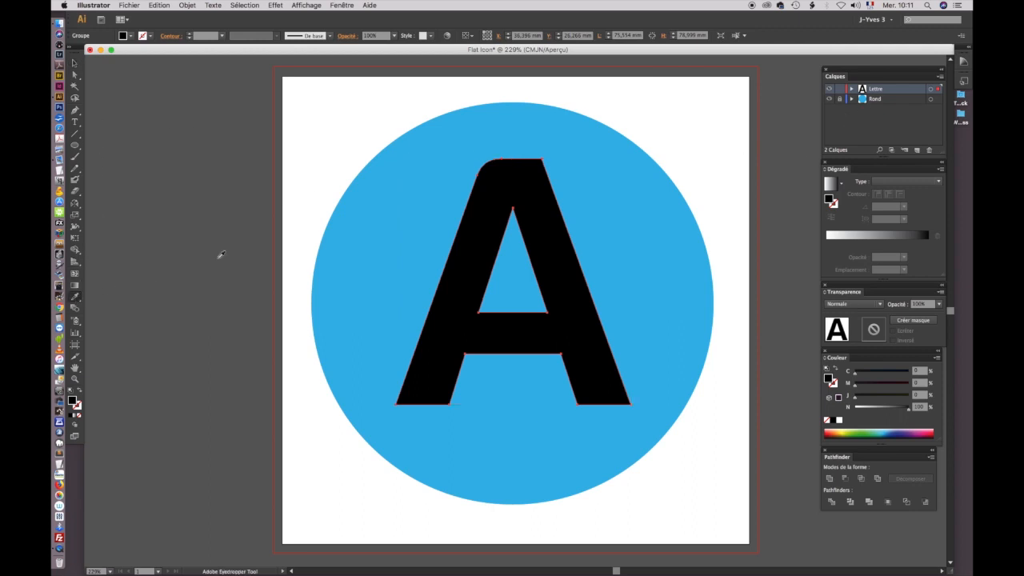
pyautogui.click(482, 117)
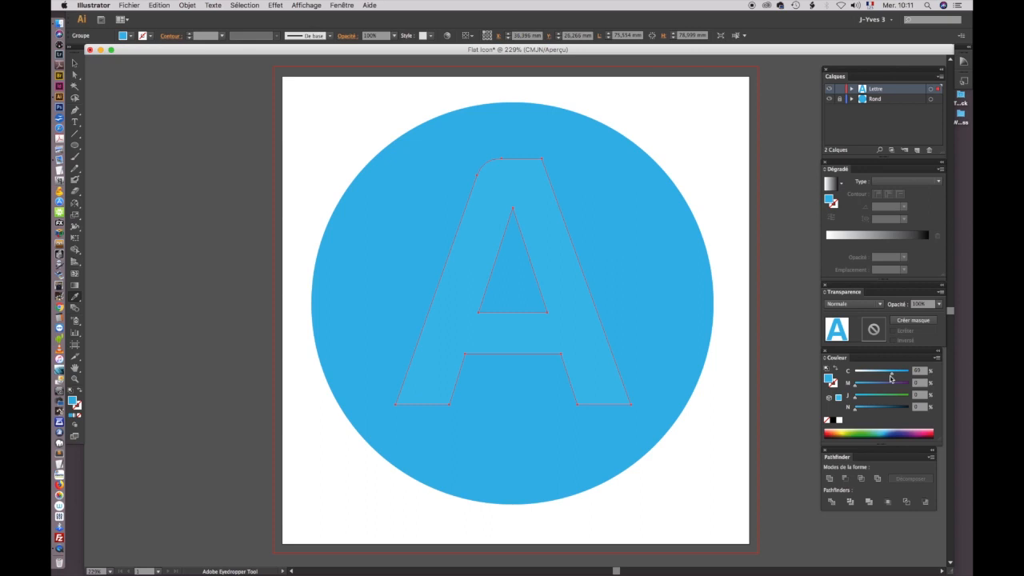
pyautogui.click(75, 63)
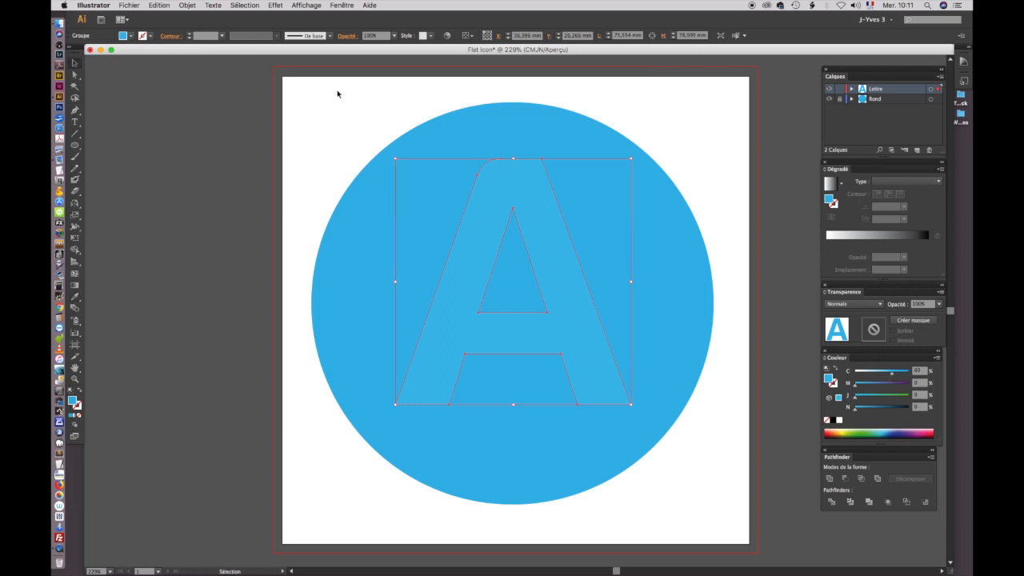
pyautogui.click(310, 136)
# Step: Lock the Lettre layer and create a layer named ombre, placed between Lettre and Rond
pyautogui.press('z')
pyautogui.click(522, 323)
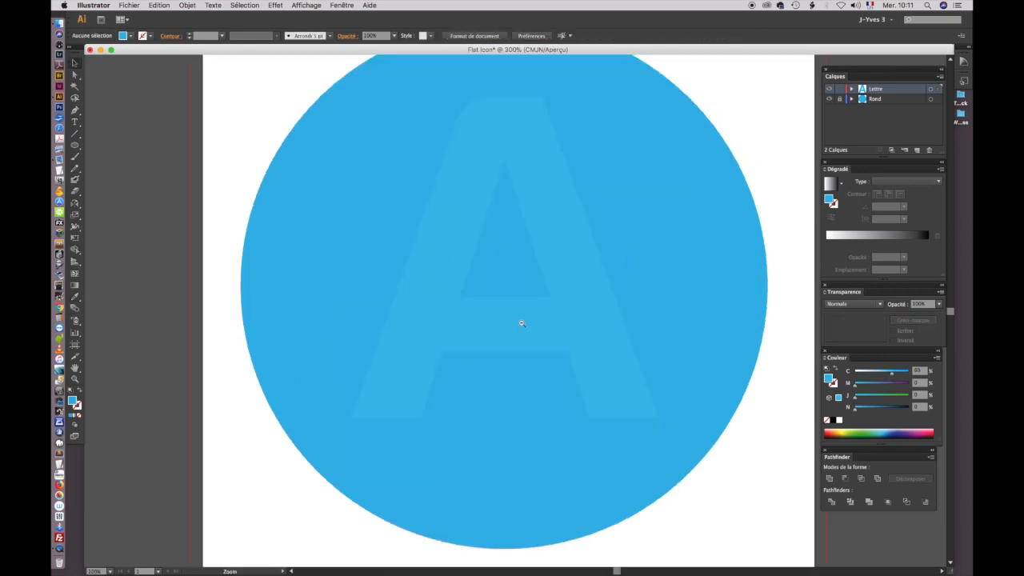
pyautogui.keyDown('alt'); pyautogui.click(517, 315); pyautogui.keyUp('alt')
pyautogui.keyDown('alt'); pyautogui.click(520, 314); pyautogui.keyUp('alt')
pyautogui.moveTo(524, 303); pyautogui.dragTo(496, 313)
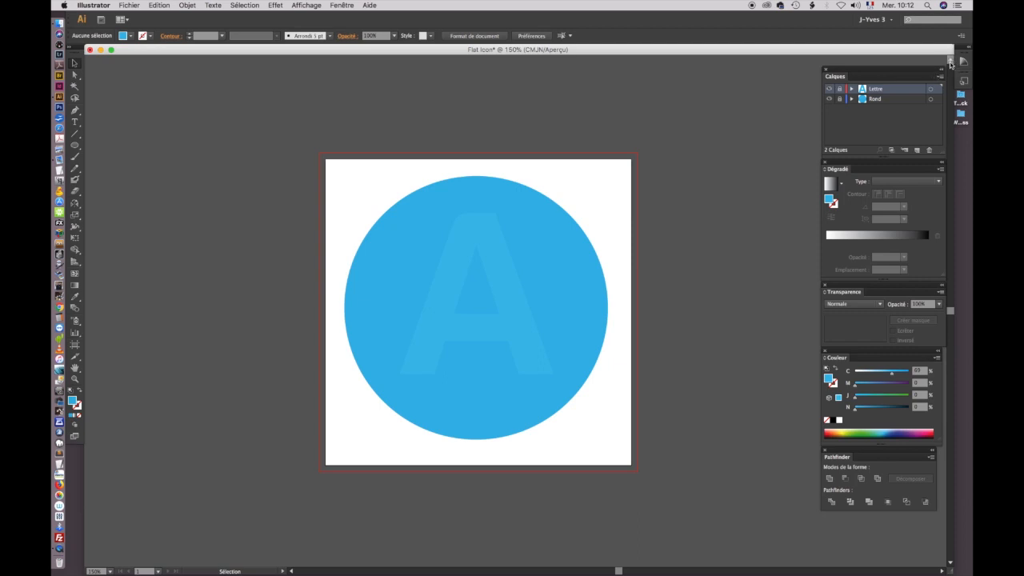
pyautogui.click(940, 76)
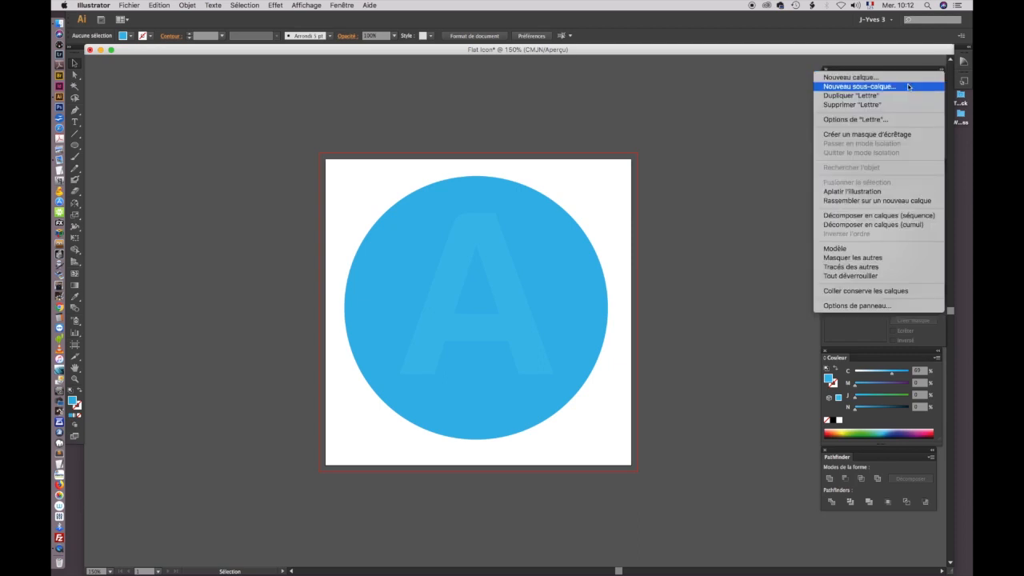
pyautogui.click(909, 78)
pyautogui.write('é')
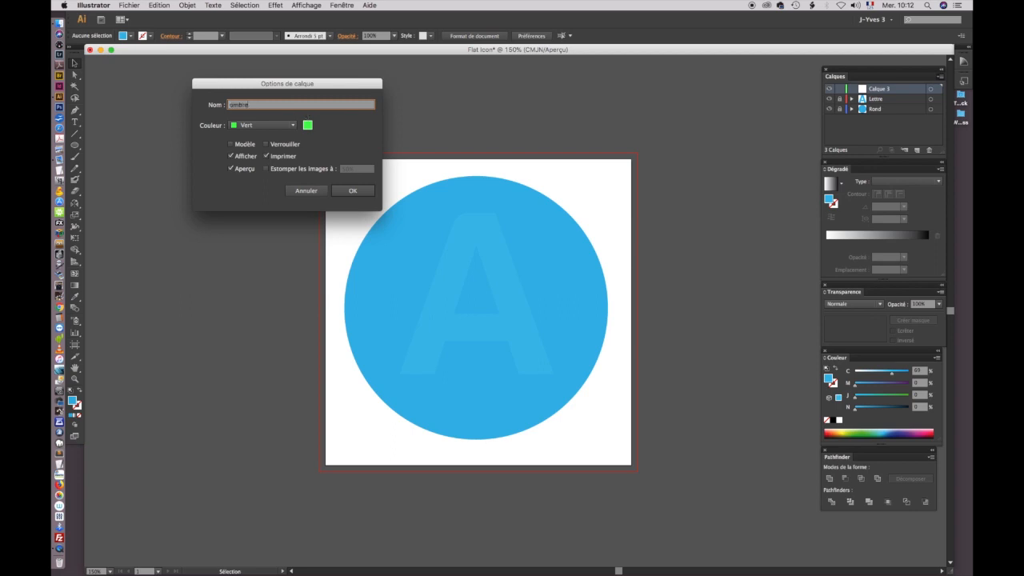
pyautogui.press('Return')
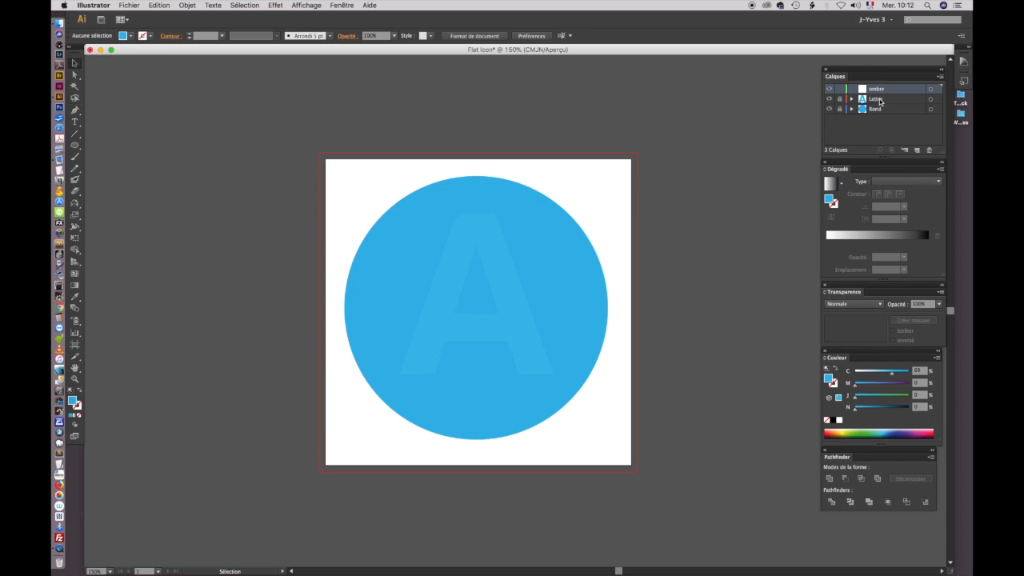
pyautogui.moveTo(894, 89); pyautogui.dragTo(896, 113)
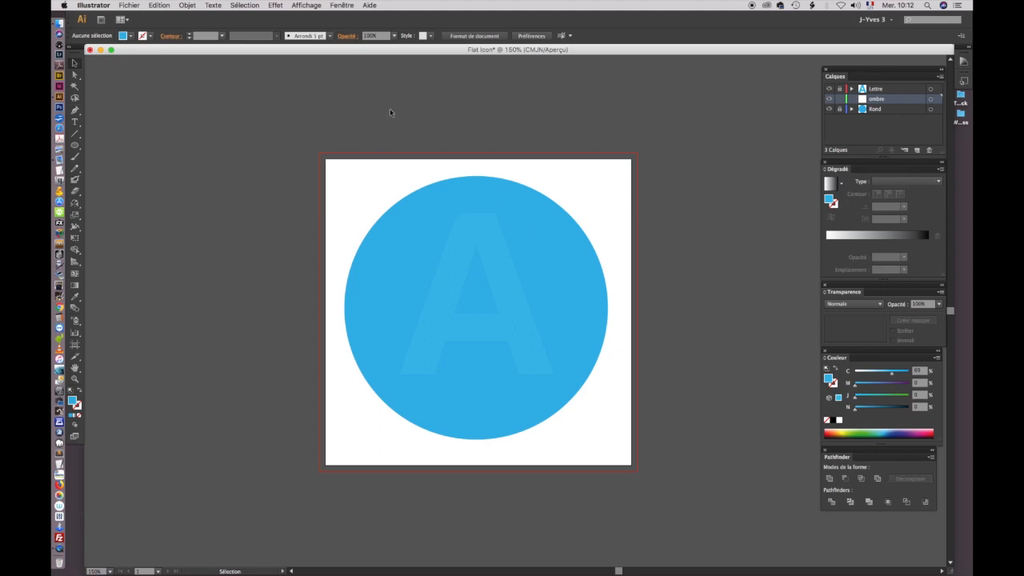
# Step: Draw a straight diagonal Pen line through the A's upper-right corner, about 199 mm wide and 145 mm high, fine-tuning its lower end
pyautogui.click(75, 110)
pyautogui.click(320, 84)
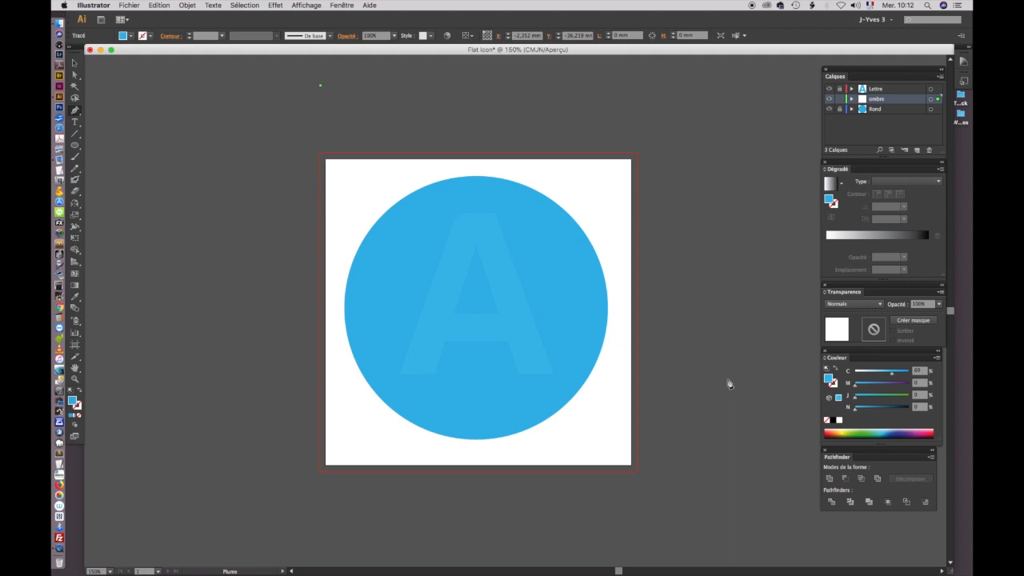
pyautogui.click(726, 379)
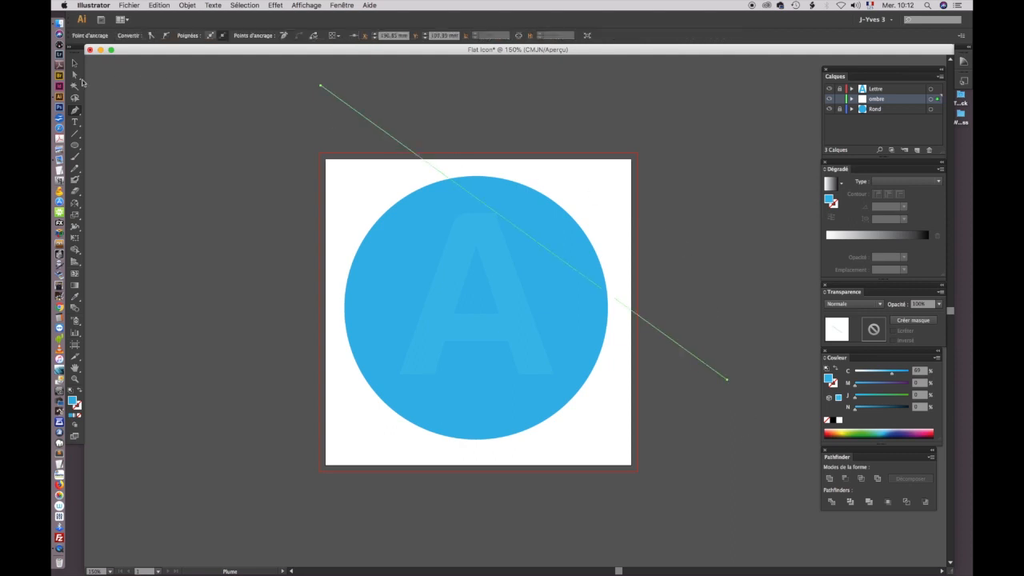
pyautogui.click(75, 75)
pyautogui.click(320, 110)
pyautogui.click(504, 226)
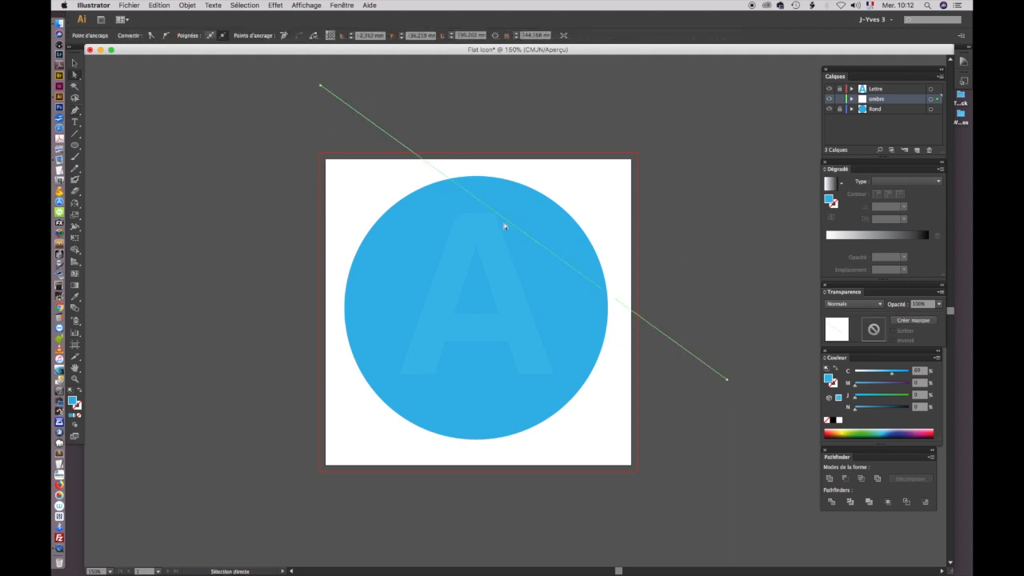
pyautogui.click(725, 346)
pyautogui.moveTo(727, 380); pyautogui.dragTo(725, 381)
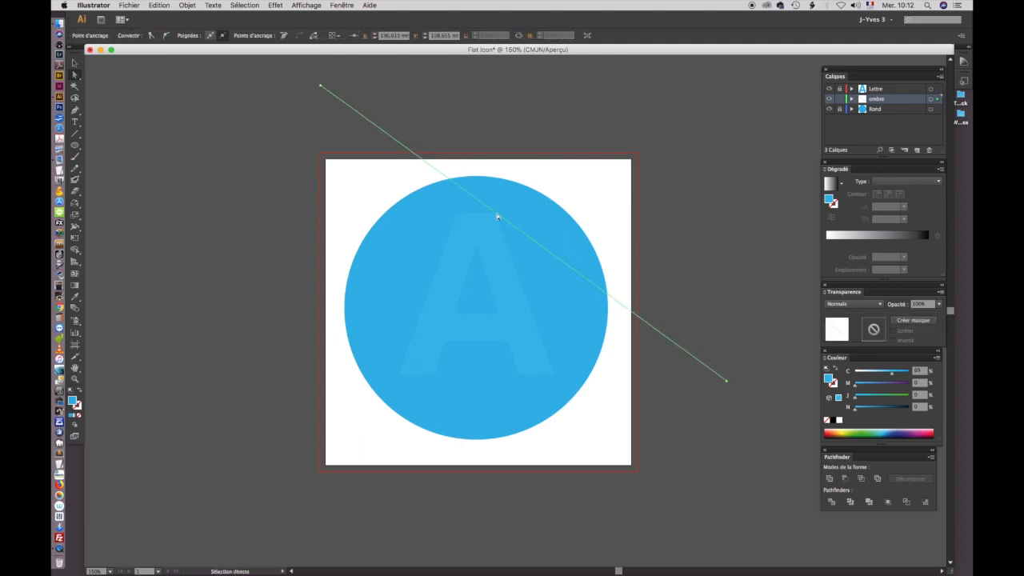
# Step: Duplicate the diagonal line and place the parallel copy so it passes through the A's lower-left corner
pyautogui.click(74, 62)
pyautogui.click(227, 126)
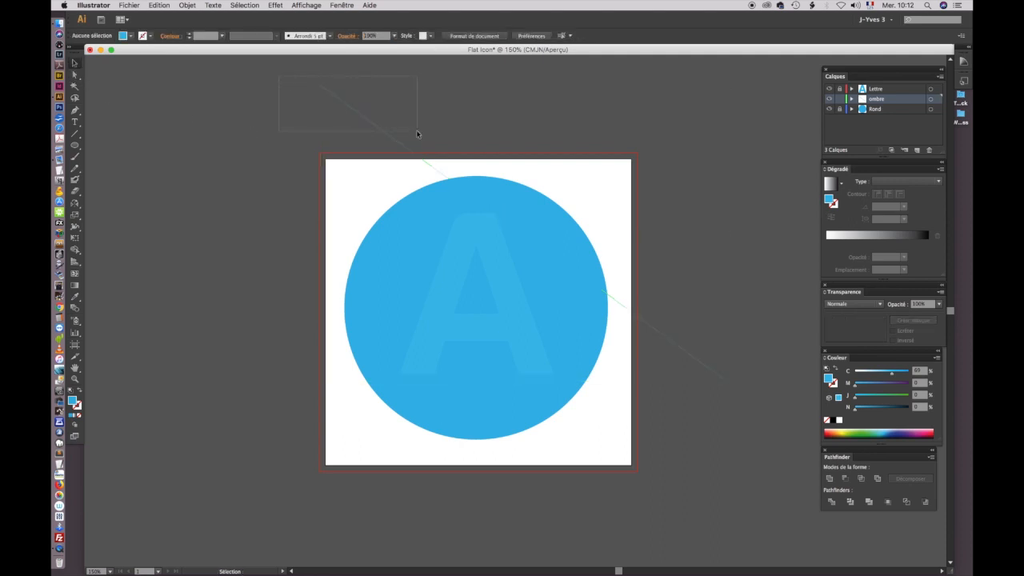
pyautogui.moveTo(417, 134); pyautogui.dragTo(419, 136)
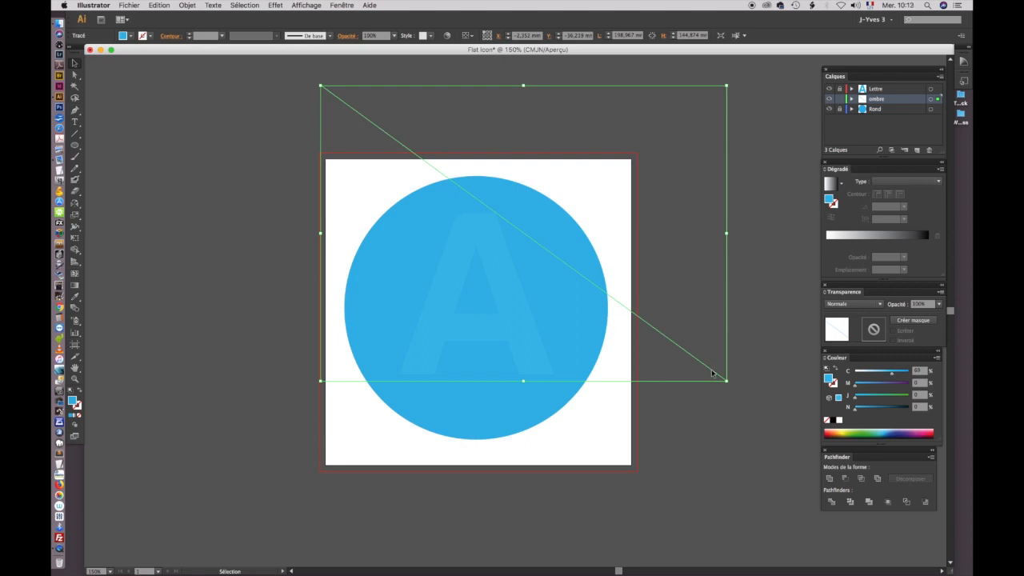
pyautogui.moveTo(712, 373); pyautogui.dragTo(595, 518)
pyautogui.moveTo(595, 518); pyautogui.dragTo(600, 519)
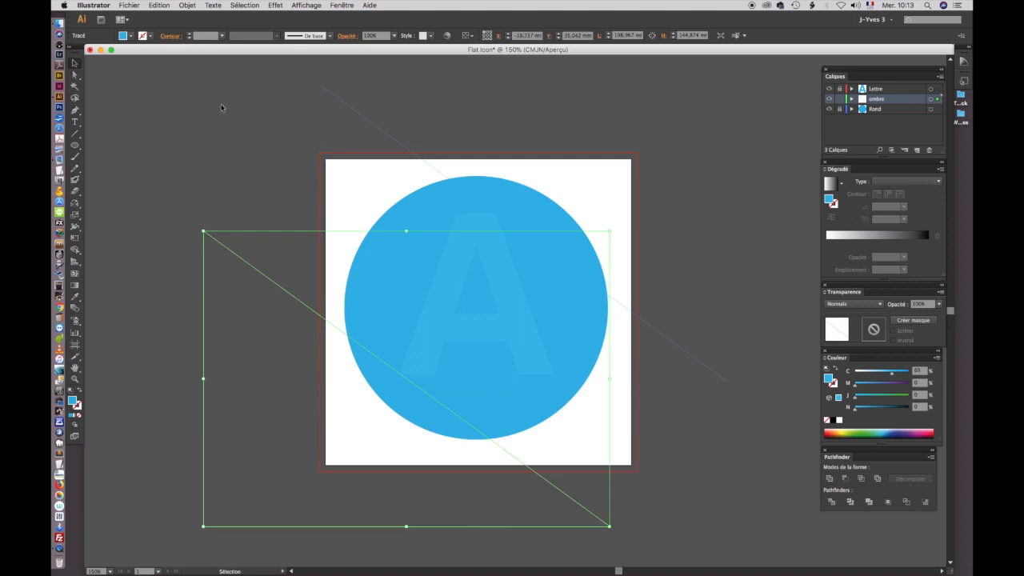
# Step: Convert both diagonal lines into guides
pyautogui.moveTo(345, 70); pyautogui.dragTo(293, 107)
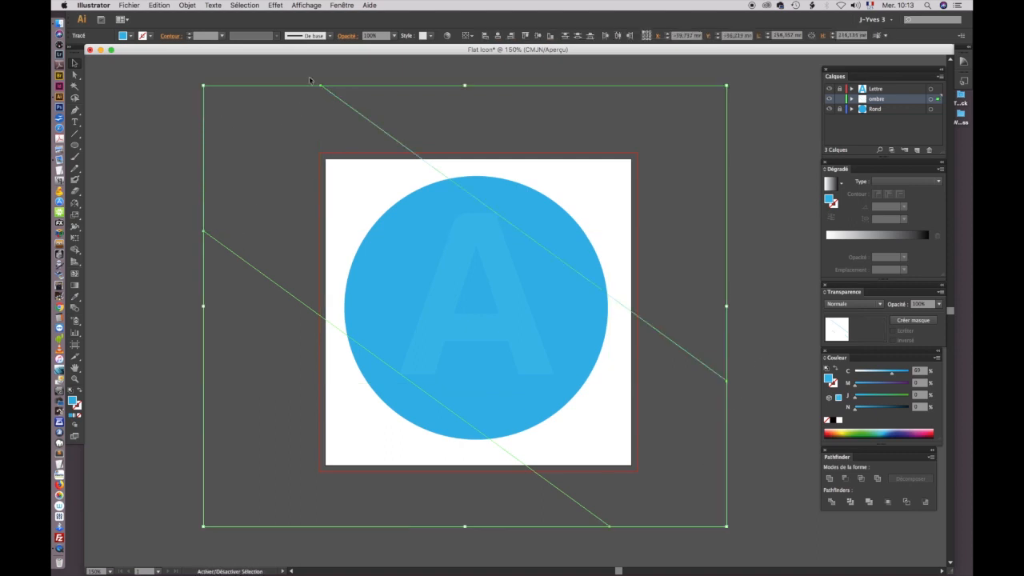
pyautogui.click(306, 6)
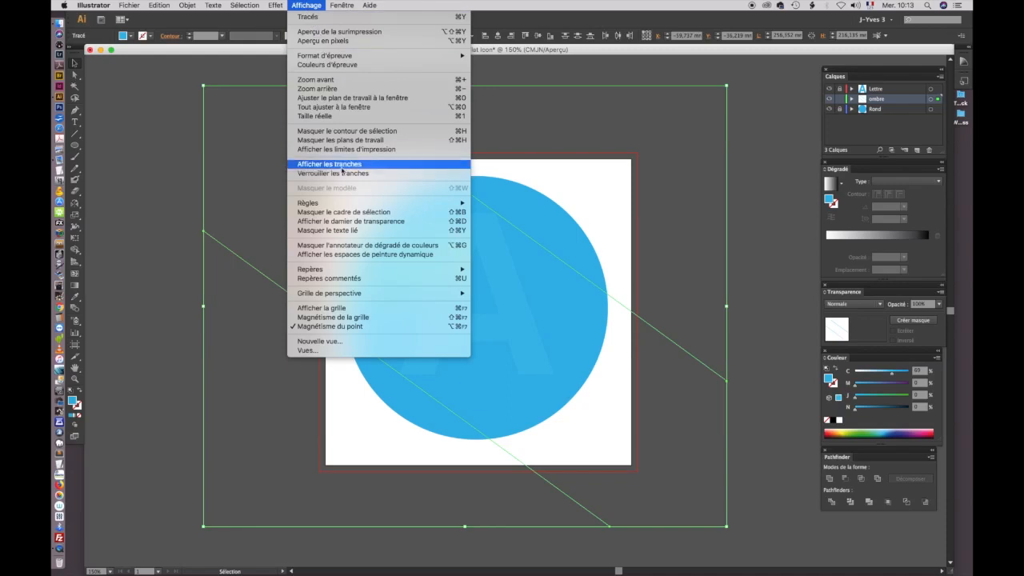
pyautogui.moveTo(346, 273)
pyautogui.click(512, 287)
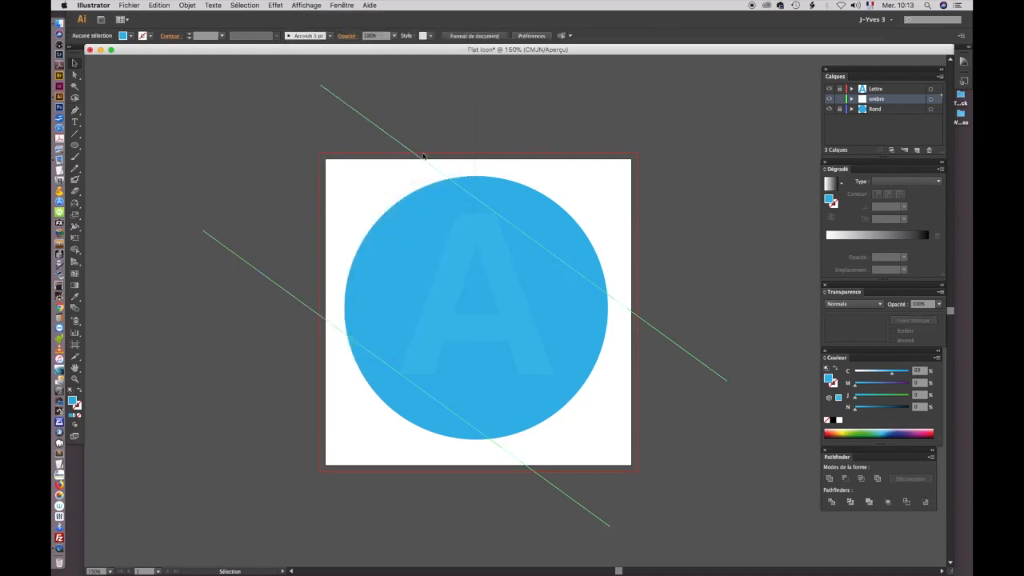
pyautogui.click(202, 207)
# Step: Start the shadow outline with the Pen tool from the A's upper-right corner, across its left stroke, down to its lower-left corner
pyautogui.press('z')
pyautogui.click(500, 229)
pyautogui.click(527, 337)
pyautogui.click(531, 352)
pyautogui.press('space')
pyautogui.moveTo(509, 264); pyautogui.dragTo(507, 180)
pyautogui.keyDown('alt'); pyautogui.keyDown('super'); pyautogui.click(460, 255); pyautogui.keyUp('super'); pyautogui.keyUp('alt')
pyautogui.moveTo(471, 257); pyautogui.dragTo(447, 245)
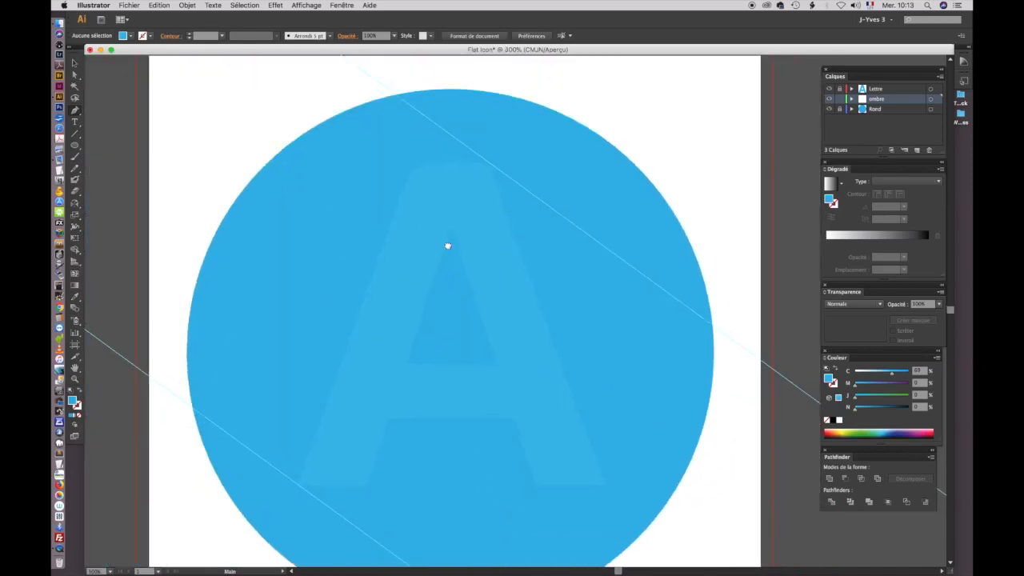
pyautogui.click(490, 164)
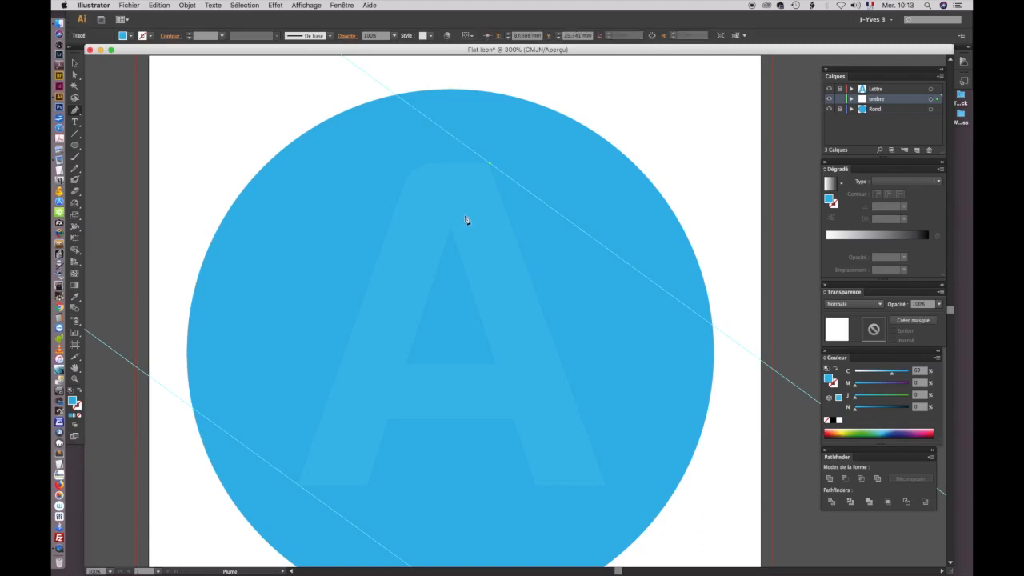
pyautogui.moveTo(491, 166); pyautogui.dragTo(409, 227)
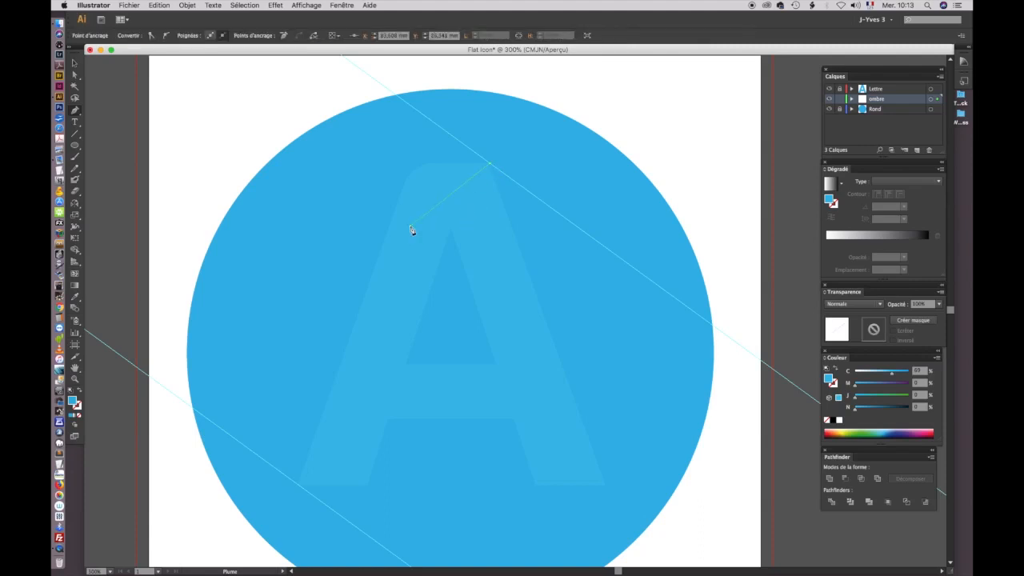
pyautogui.click(296, 485)
# Step: Continue the shadow outline along the lower guide, curve it just outside the circle's lower-right edge, and close it along the upper guide
pyautogui.press('space')
pyautogui.moveTo(482, 439); pyautogui.dragTo(368, 313)
pyautogui.click(376, 501)
pyautogui.moveTo(377, 501); pyautogui.dragTo(421, 502)
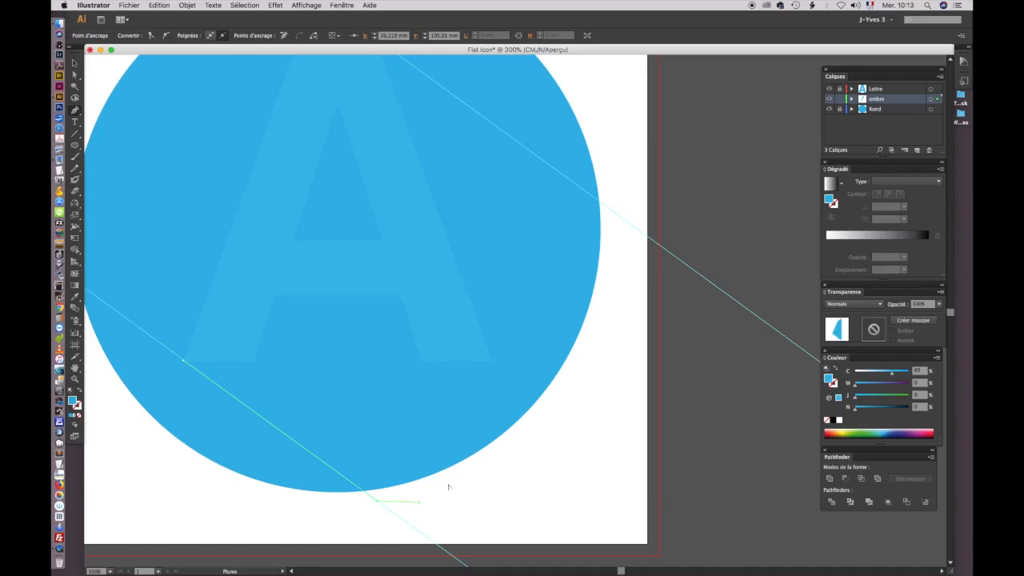
pyautogui.moveTo(571, 389); pyautogui.dragTo(607, 302)
pyautogui.moveTo(610, 208); pyautogui.dragTo(592, 197)
pyautogui.press('space')
pyautogui.moveTo(526, 219); pyautogui.dragTo(567, 302)
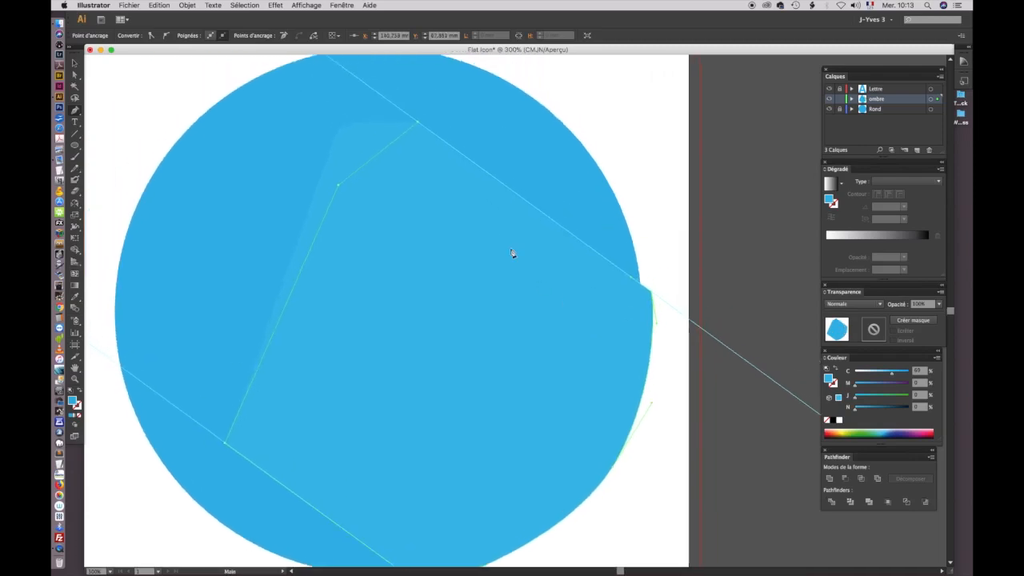
pyautogui.click(417, 122)
pyautogui.click(75, 62)
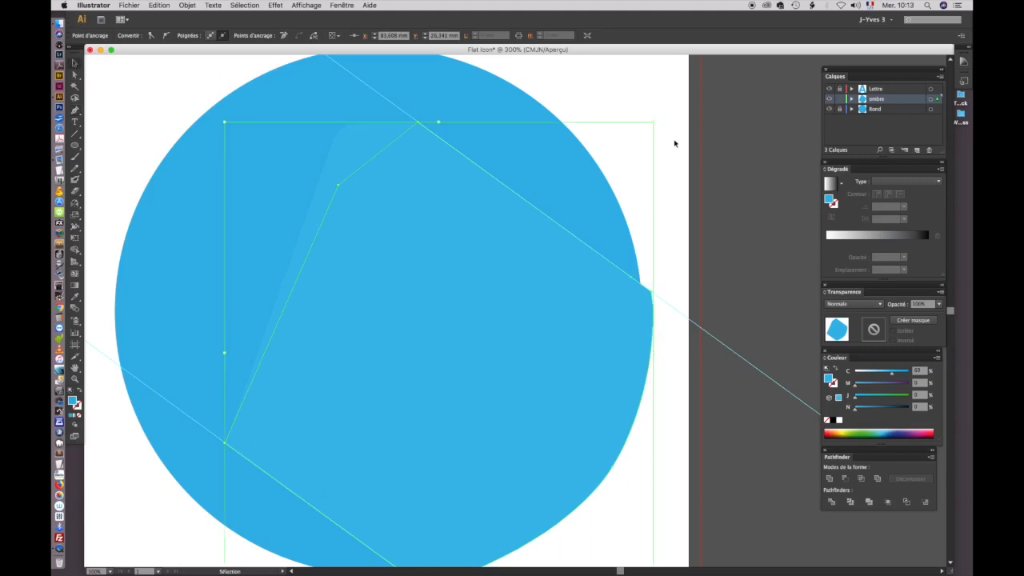
pyautogui.click(674, 144)
# Step: Fill the shadow shape with a linear white-to-black gradient running from the lower right to black at the upper left, at about 142.4°
pyautogui.press('super+minus')
pyautogui.press('super+minus')
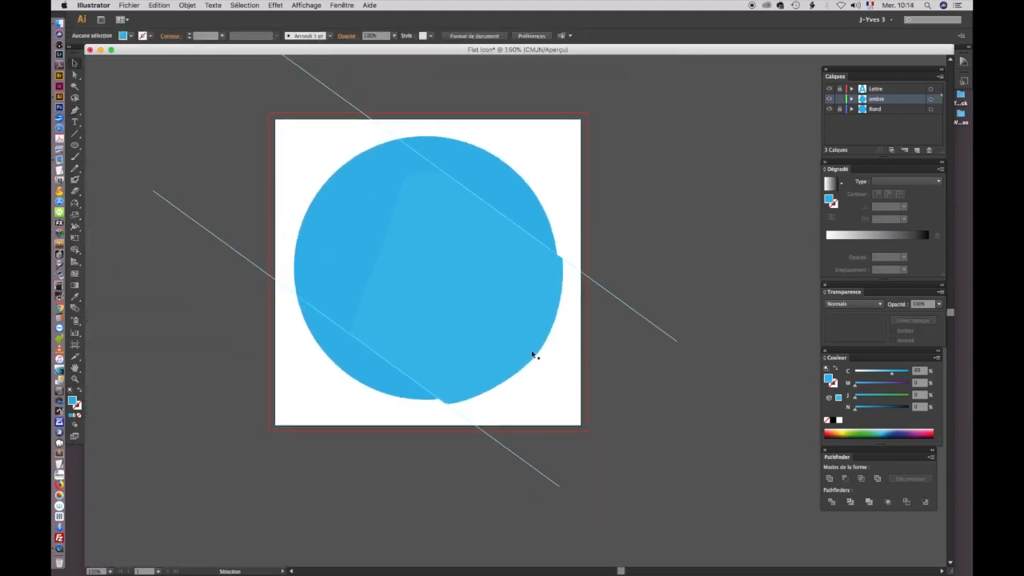
pyautogui.click(489, 312)
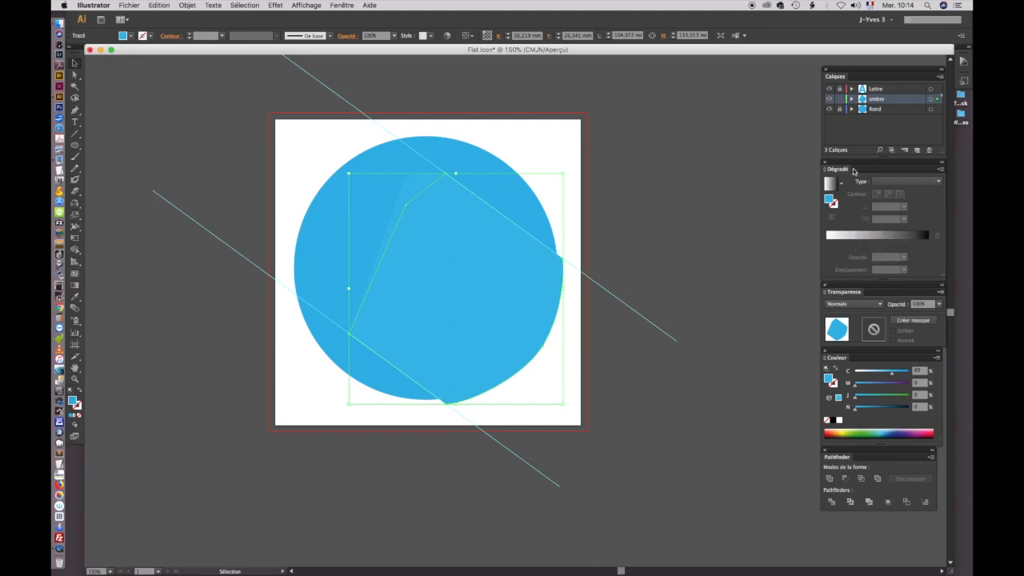
pyautogui.click(874, 246)
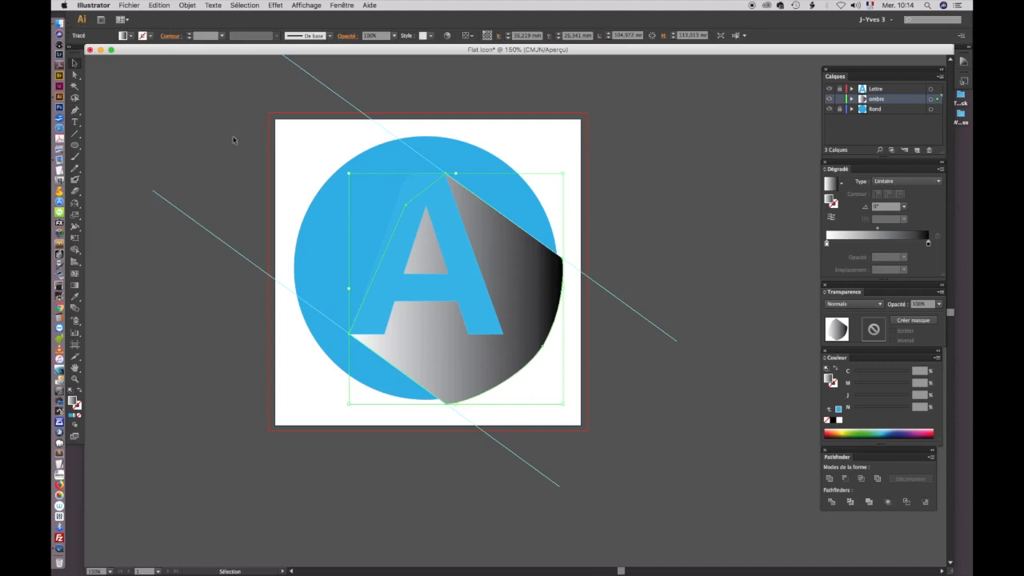
pyautogui.click(75, 286)
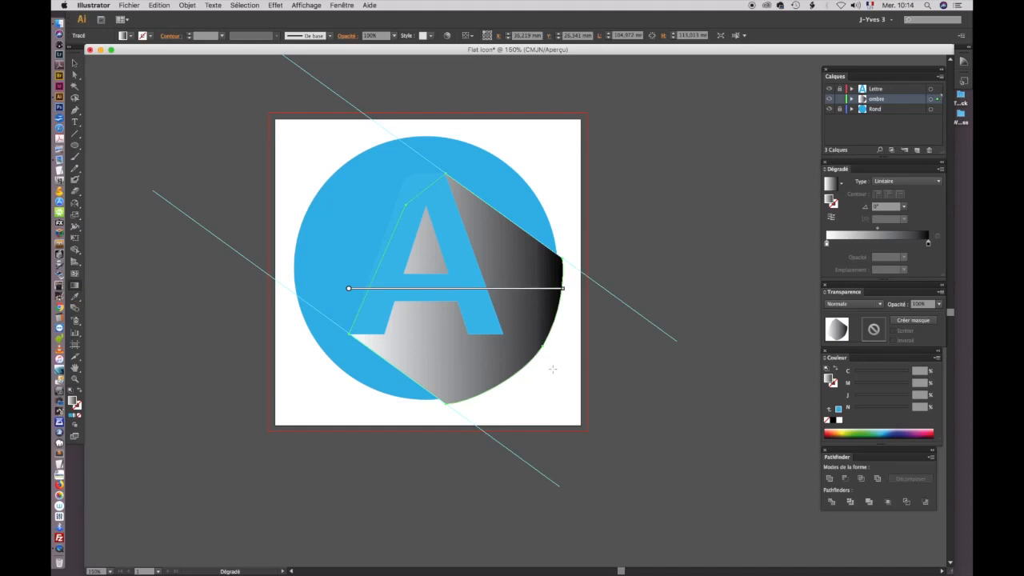
pyautogui.moveTo(556, 361); pyautogui.dragTo(381, 227)
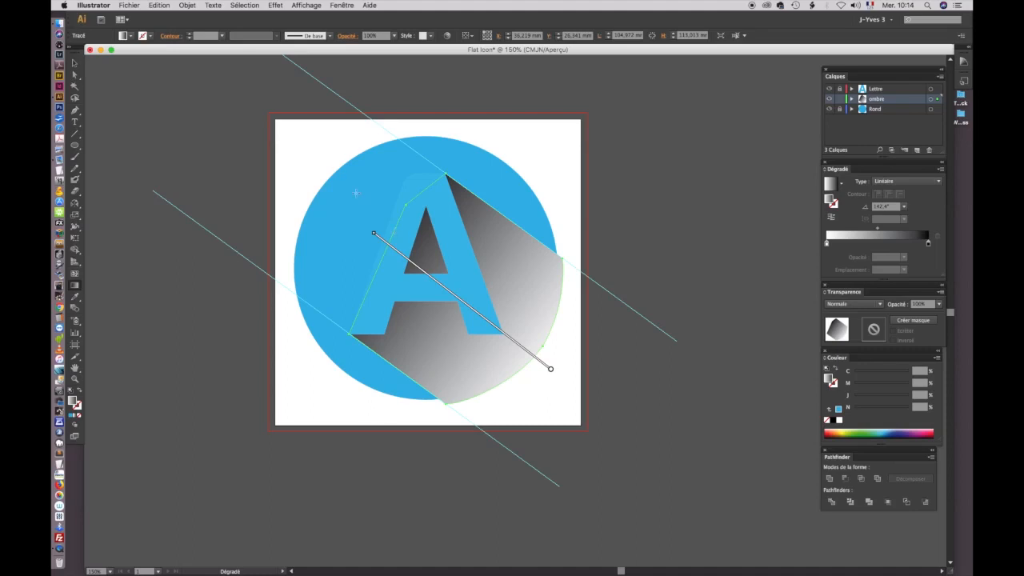
pyautogui.click(75, 62)
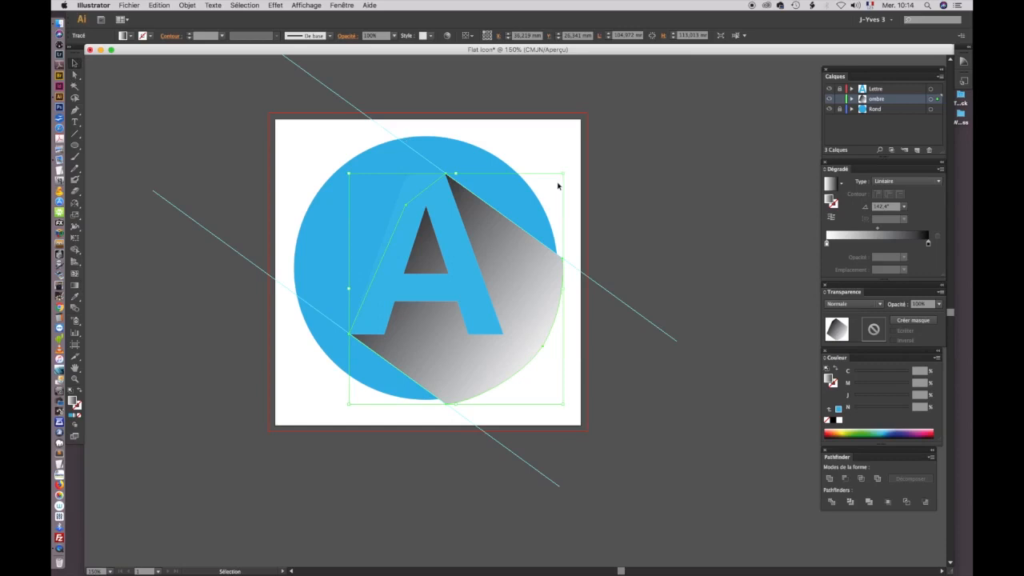
pyautogui.click(596, 186)
# Step: Set the shadow shape's blending mode to Produit and its opacity to 60%
pyautogui.click(531, 267)
pyautogui.click(850, 305)
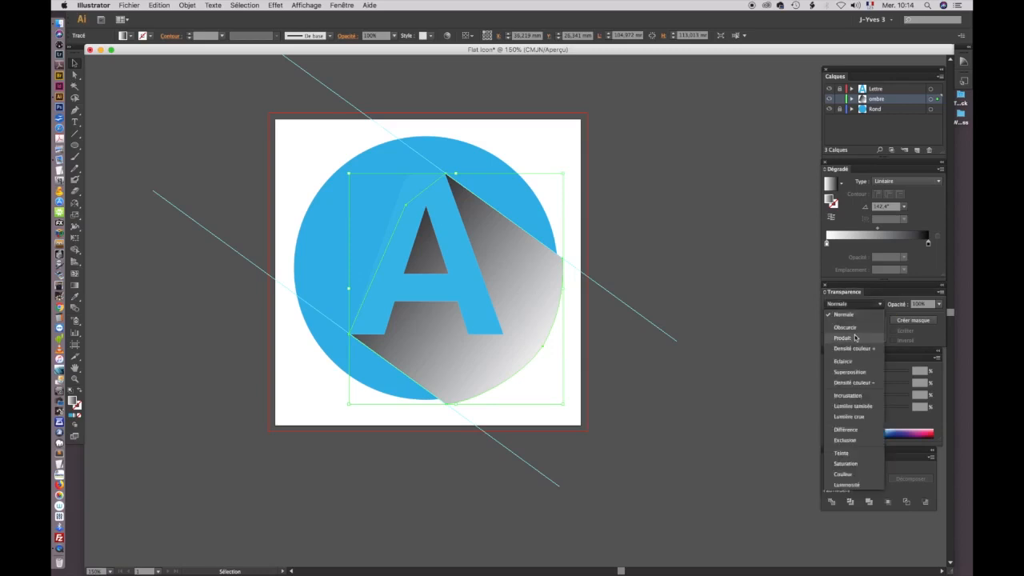
pyautogui.click(854, 338)
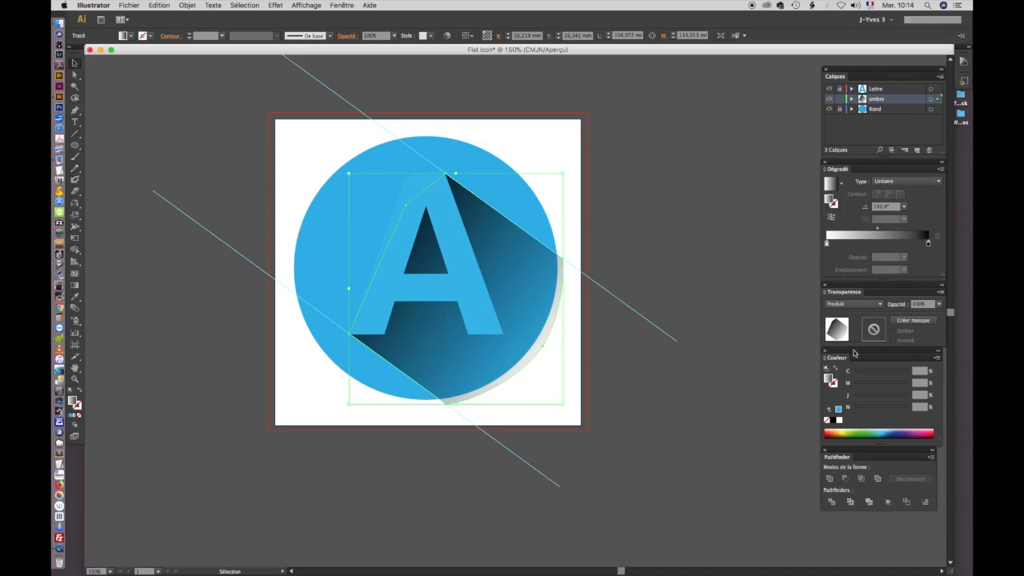
pyautogui.click(939, 304)
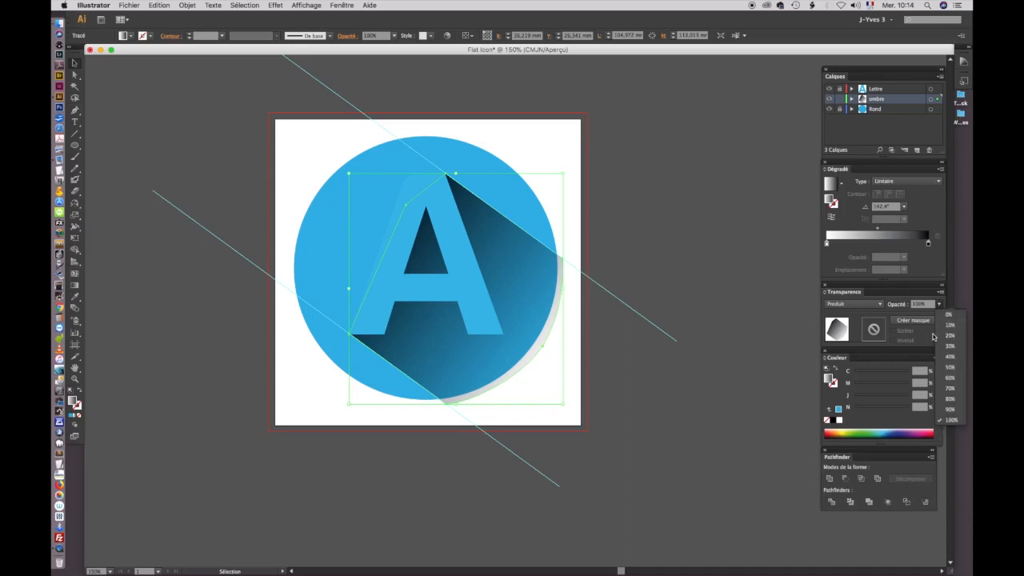
pyautogui.click(949, 379)
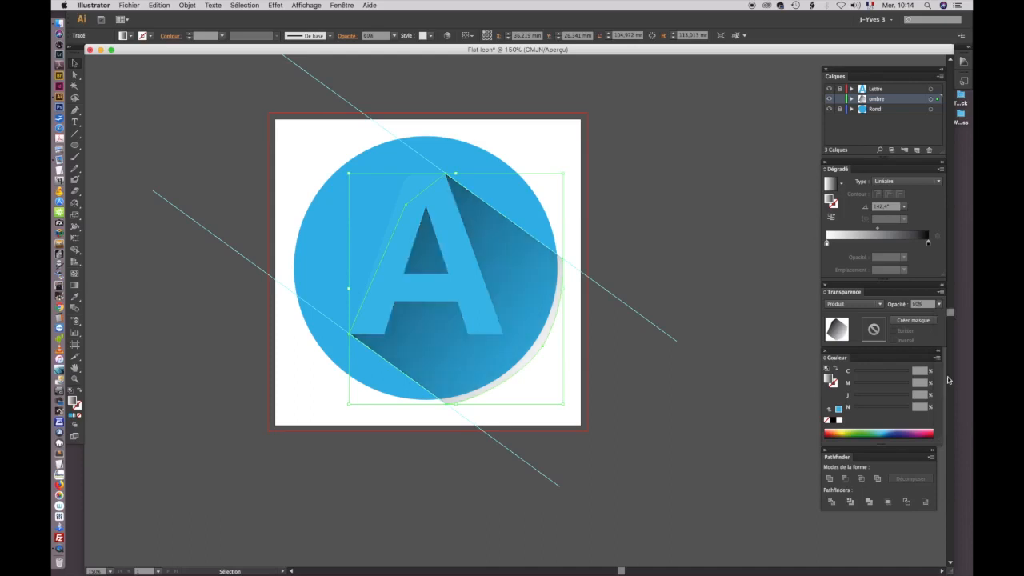
pyautogui.click(683, 266)
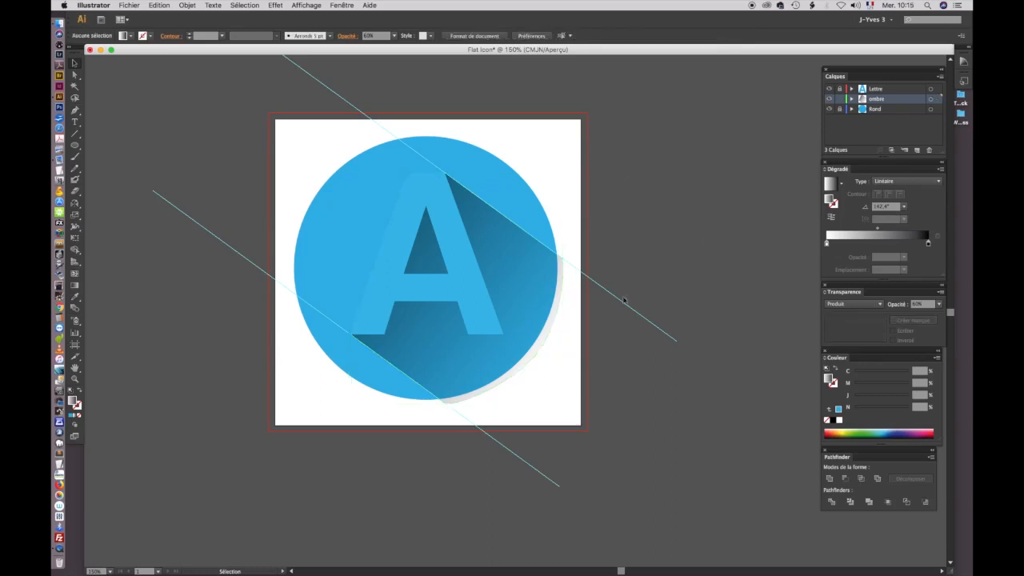
# Step: Unlock the Rond layer and copy the blue circle in place with a Move of 0 mm horizontally and 0 mm vertically
pyautogui.click(533, 357)
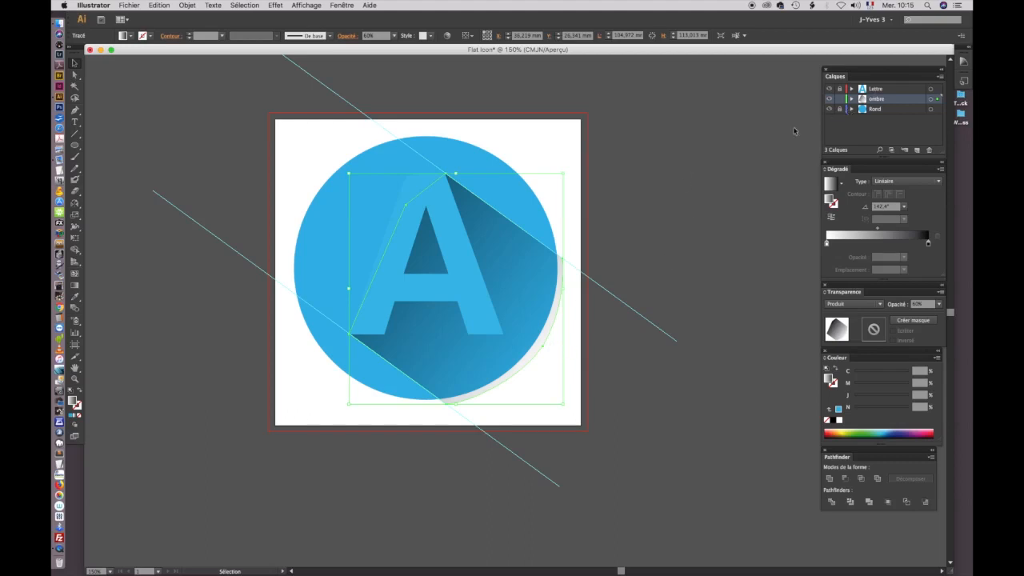
pyautogui.click(866, 111)
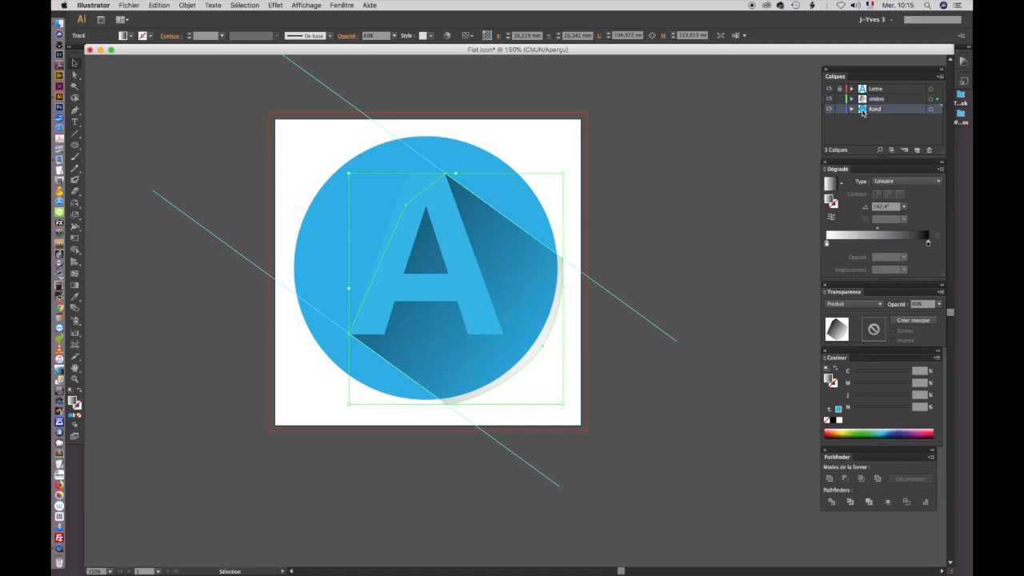
pyautogui.click(596, 94)
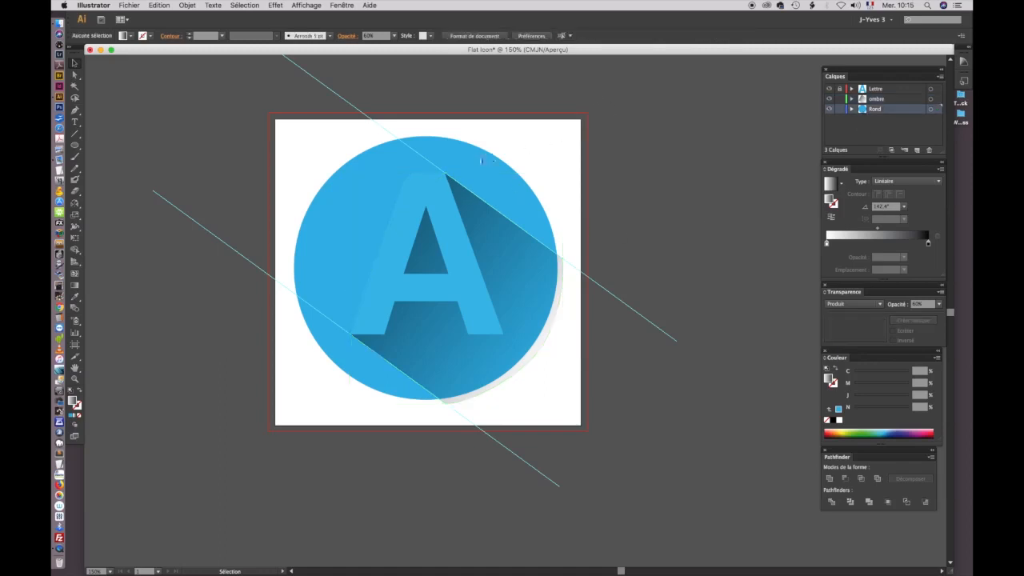
pyautogui.click(481, 163)
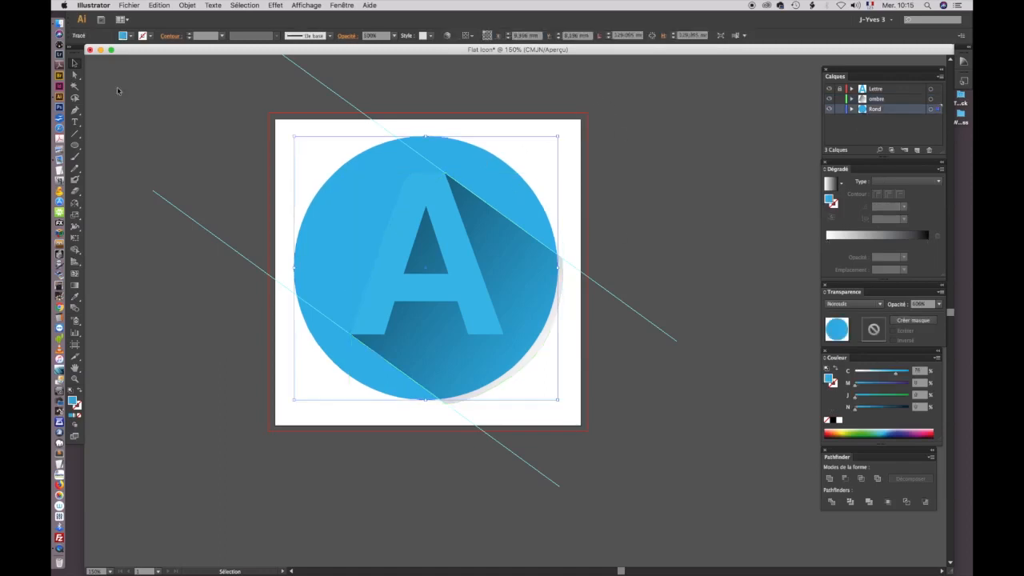
pyautogui.doubleClick(74, 64)
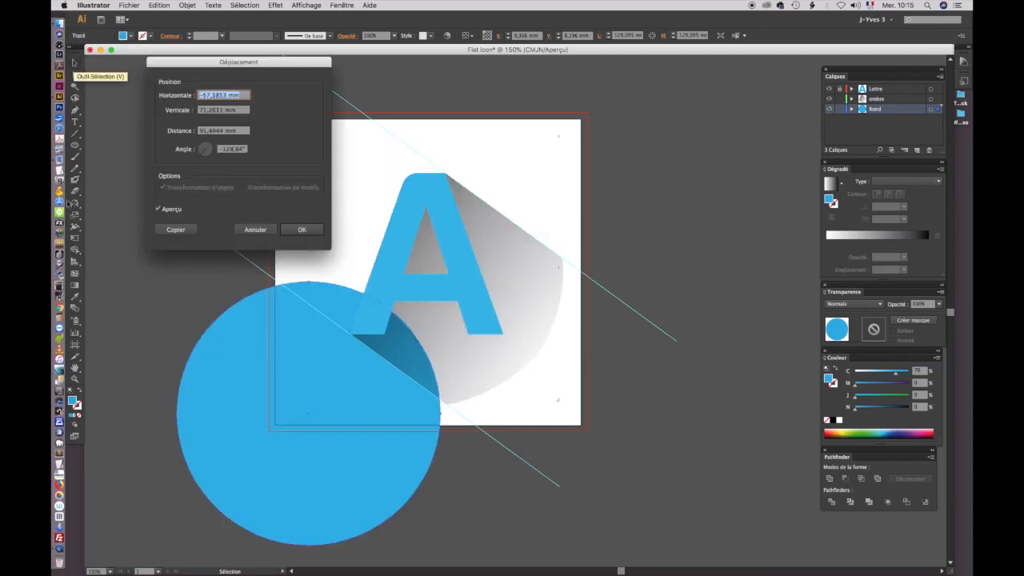
pyautogui.write('0')
pyautogui.press('Tab')
pyautogui.write('0')
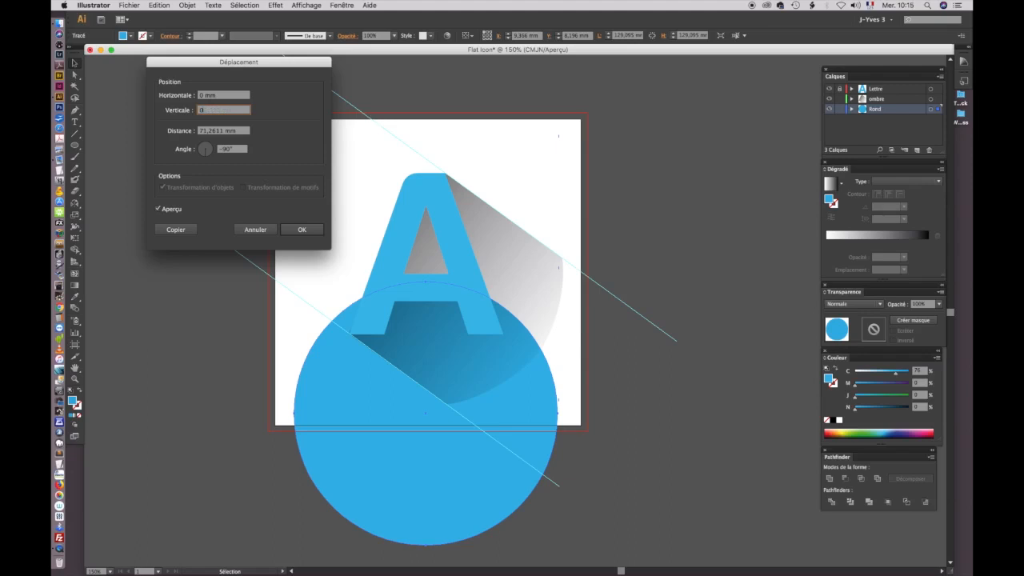
pyautogui.press('Tab')
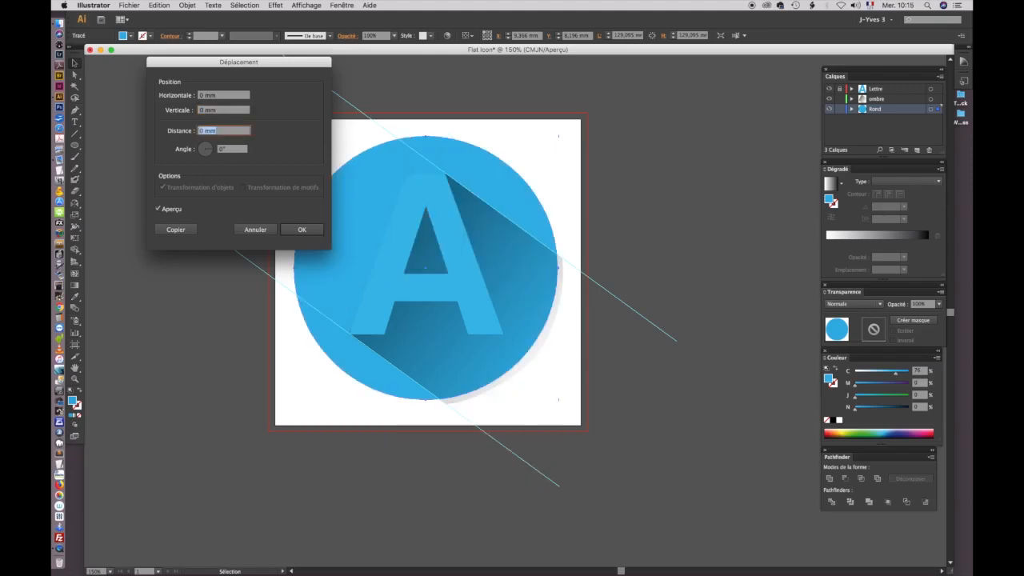
pyautogui.click(176, 229)
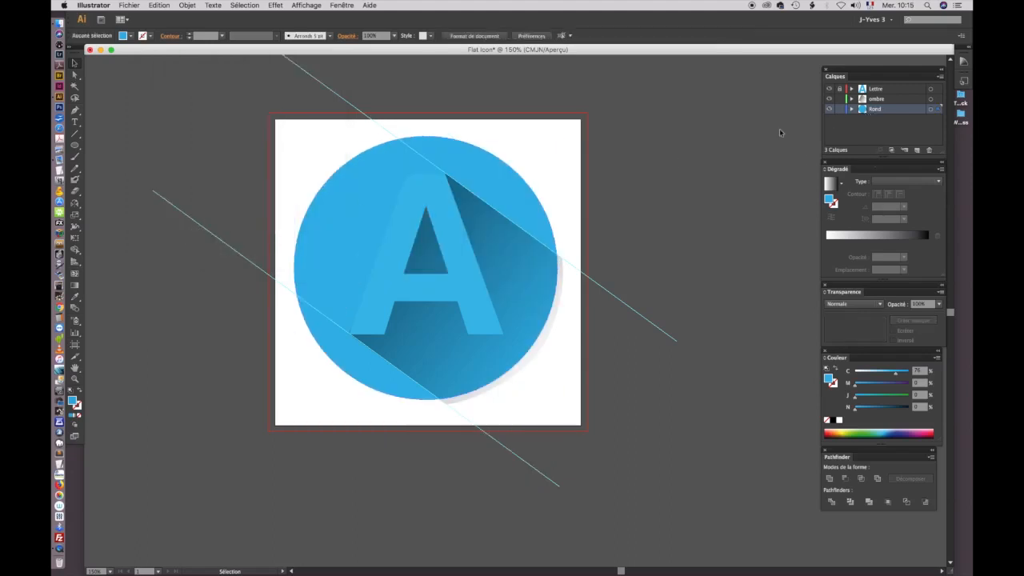
# Step: Move the circle copy onto the ombre layer and hide the Lettre and Rond layers
pyautogui.click(505, 192)
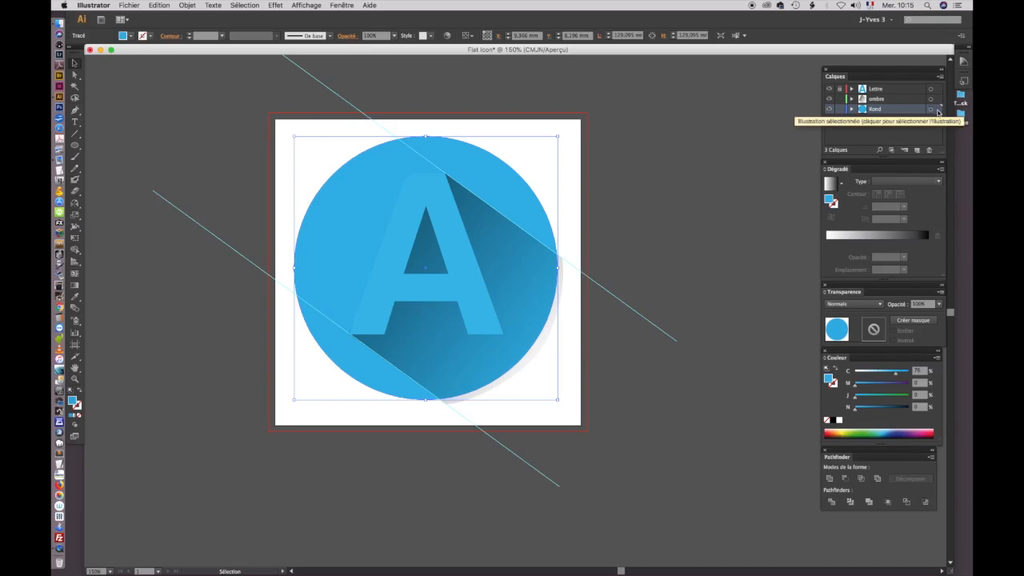
pyautogui.moveTo(939, 112); pyautogui.dragTo(938, 98)
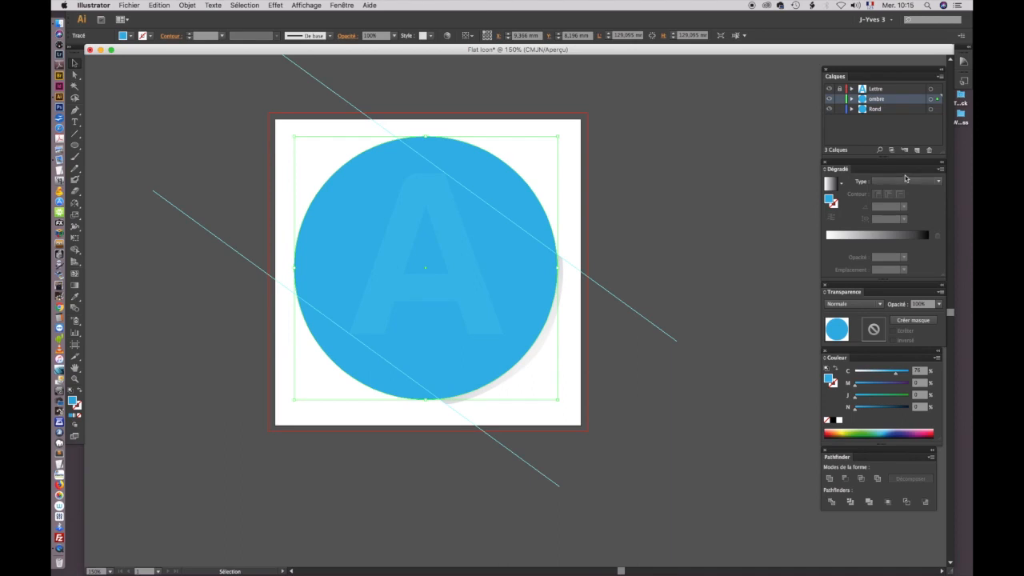
pyautogui.click(829, 89)
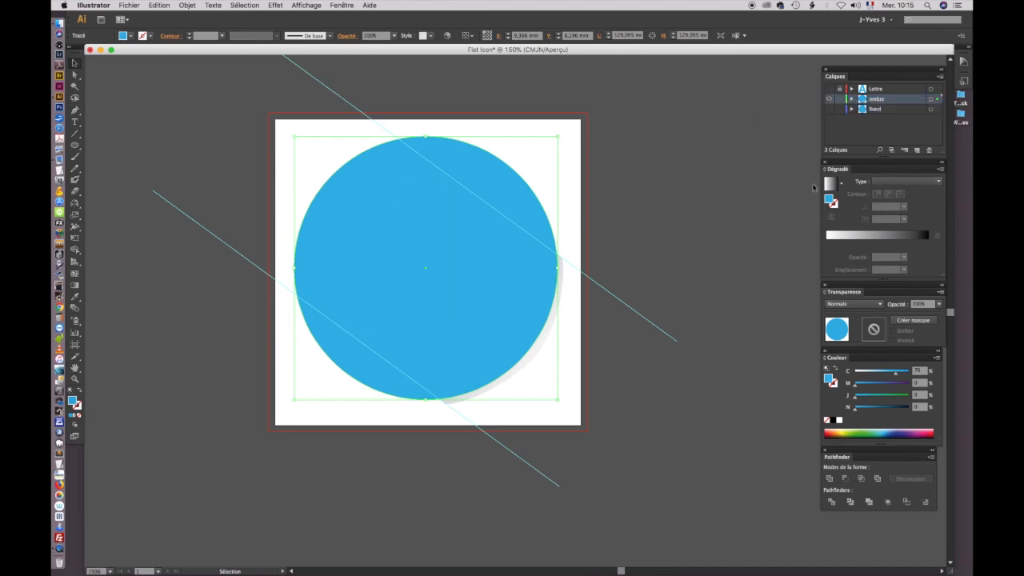
# Step: Send the circle copy to the back, behind the gradient shadow on the ombre layer
pyautogui.click(576, 211)
pyautogui.click(539, 227)
pyautogui.click(187, 6)
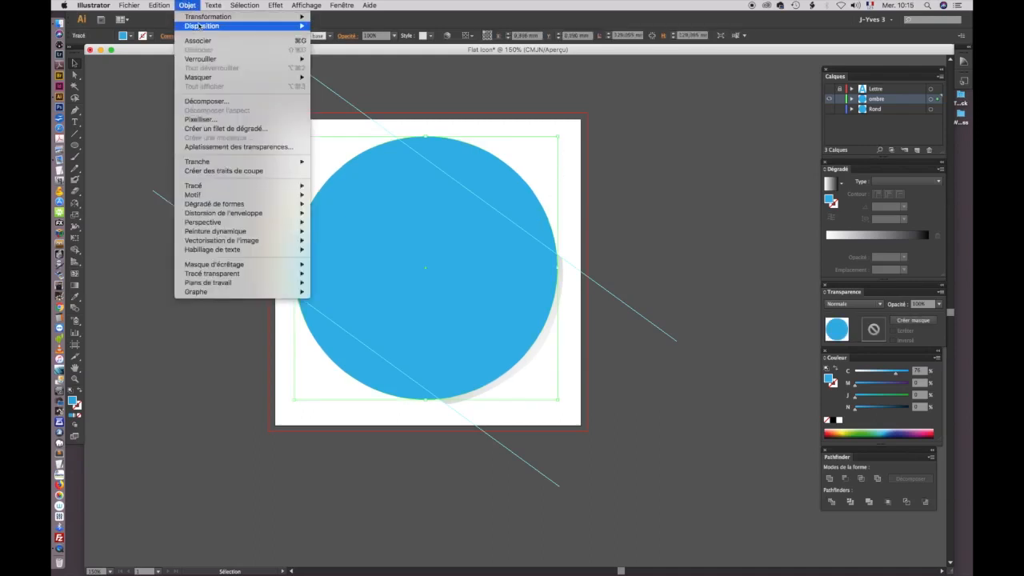
pyautogui.moveTo(202, 27)
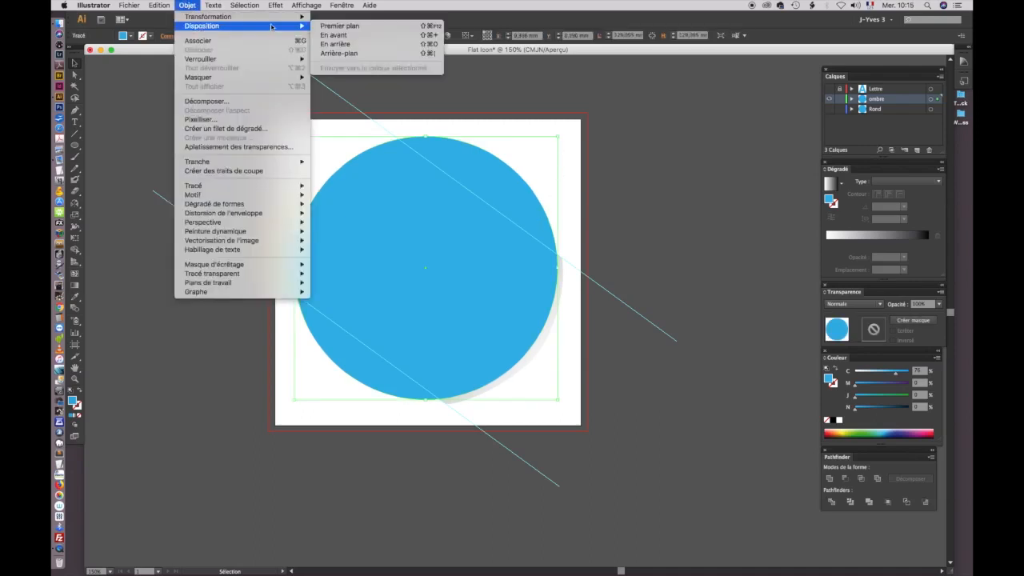
pyautogui.click(347, 53)
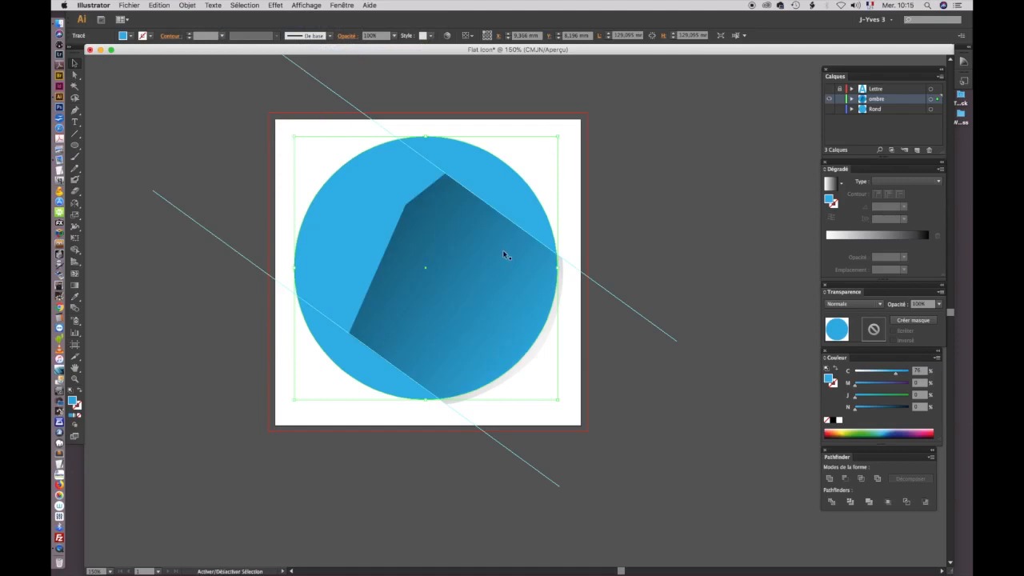
# Step: Split the circle copy and the shadow along their overlaps with the Pathfinder Division operation and ungroup the pieces
pyautogui.keyDown('shift'); pyautogui.click(503, 255); pyautogui.keyUp('shift')
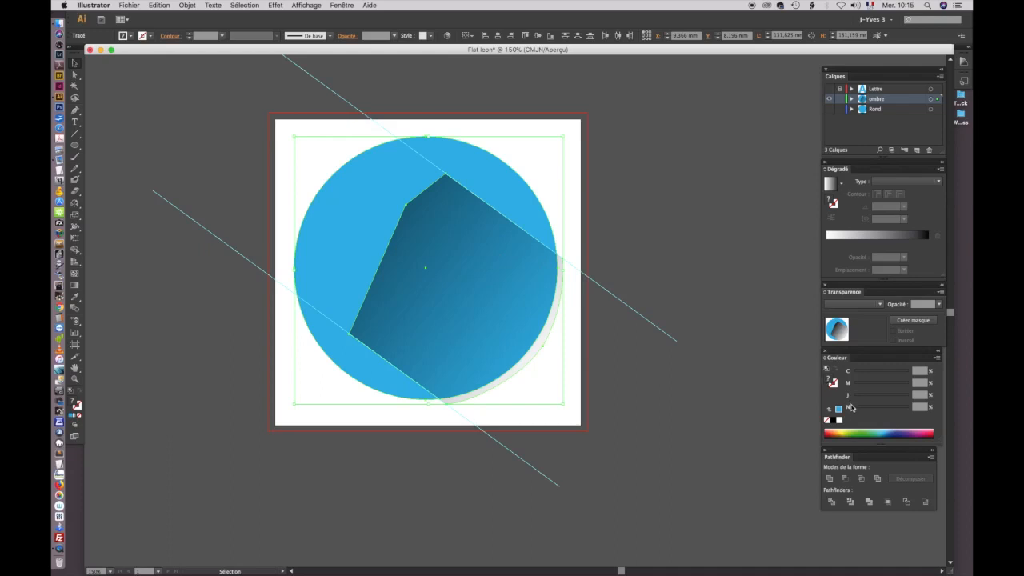
pyautogui.click(832, 503)
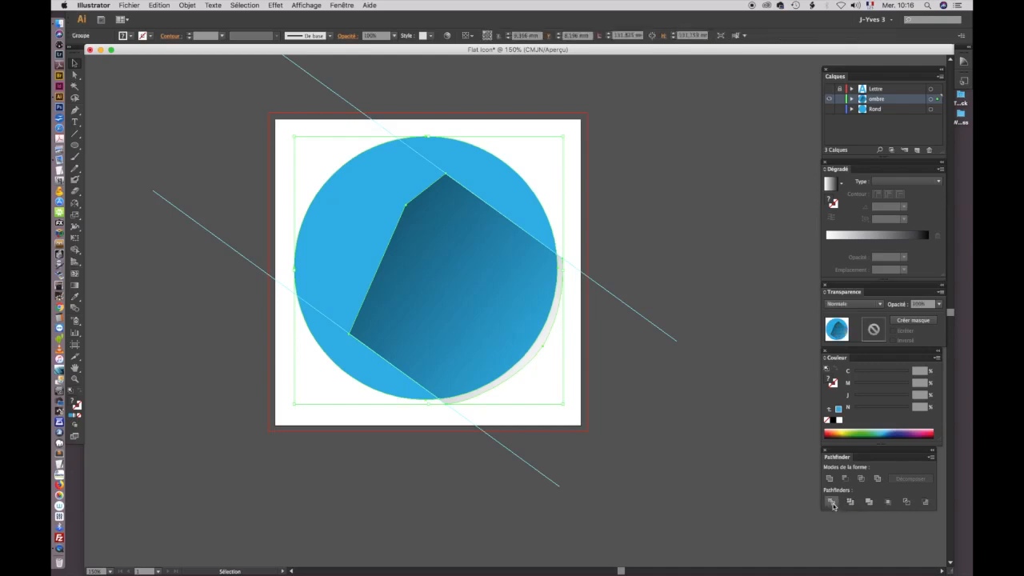
pyautogui.click(188, 6)
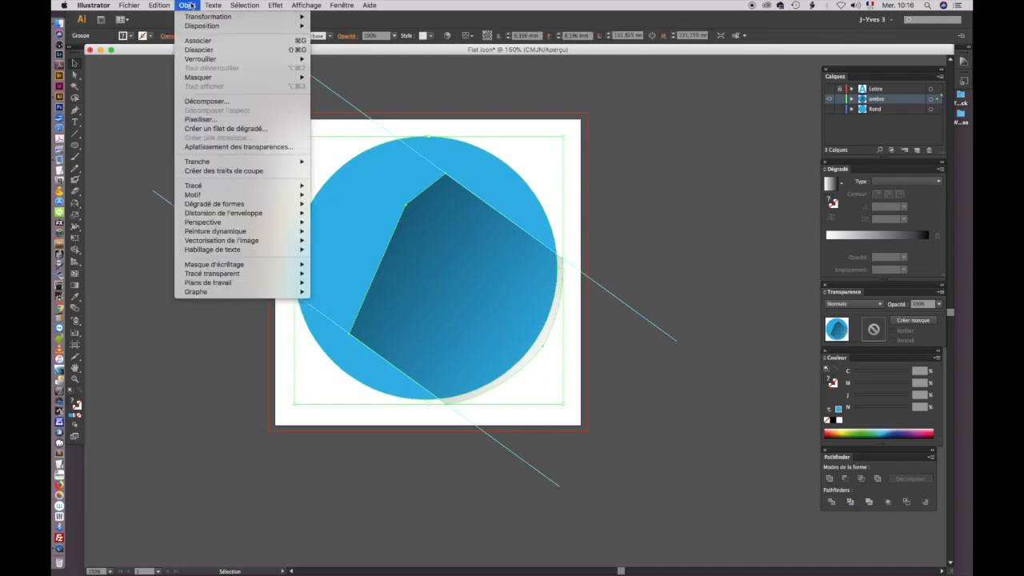
pyautogui.click(200, 49)
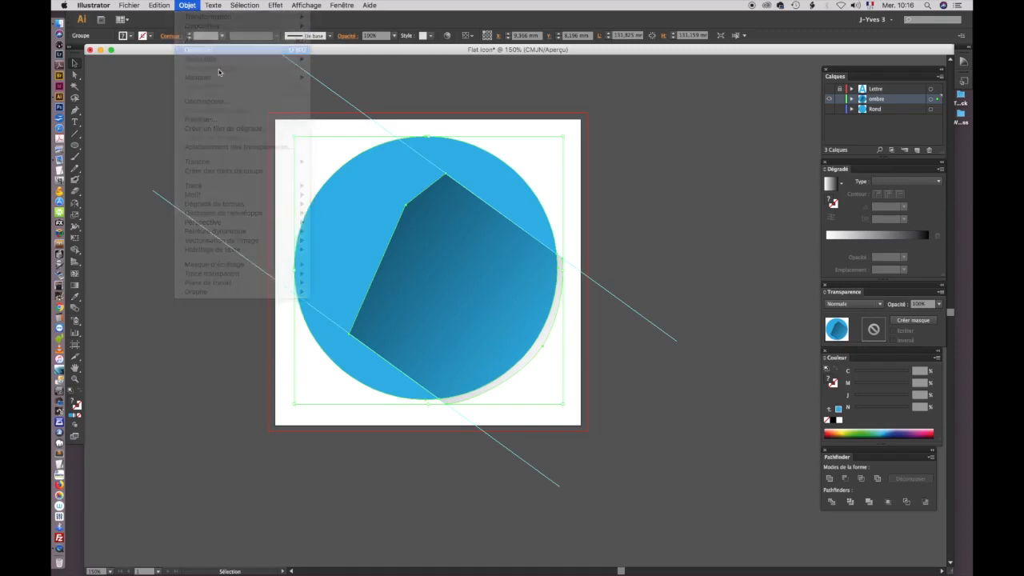
# Step: Delete the shadow sliver outside the circle's lower-right edge and the blue circle piece surrounding the shadow
pyautogui.click(638, 193)
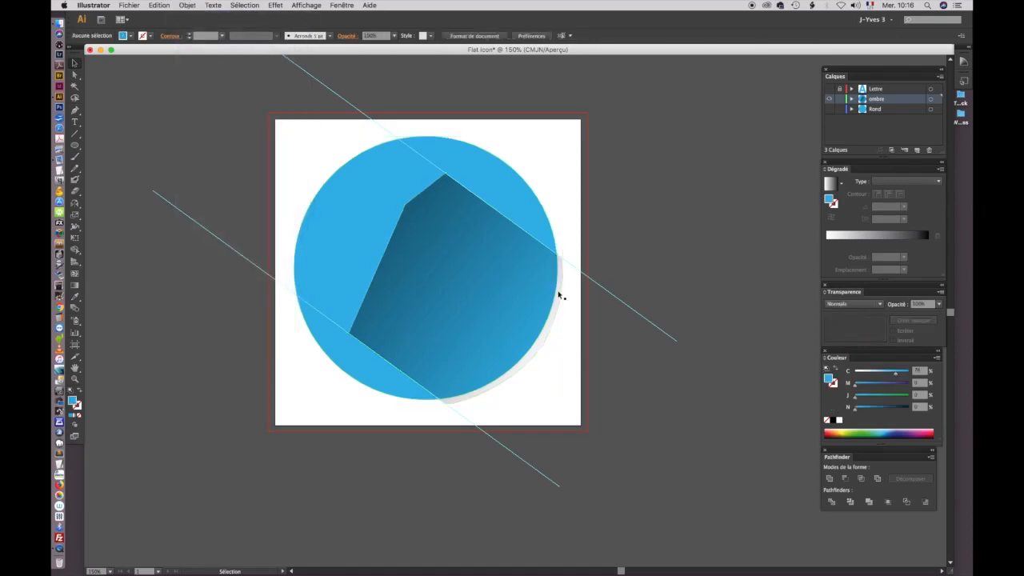
pyautogui.click(562, 297)
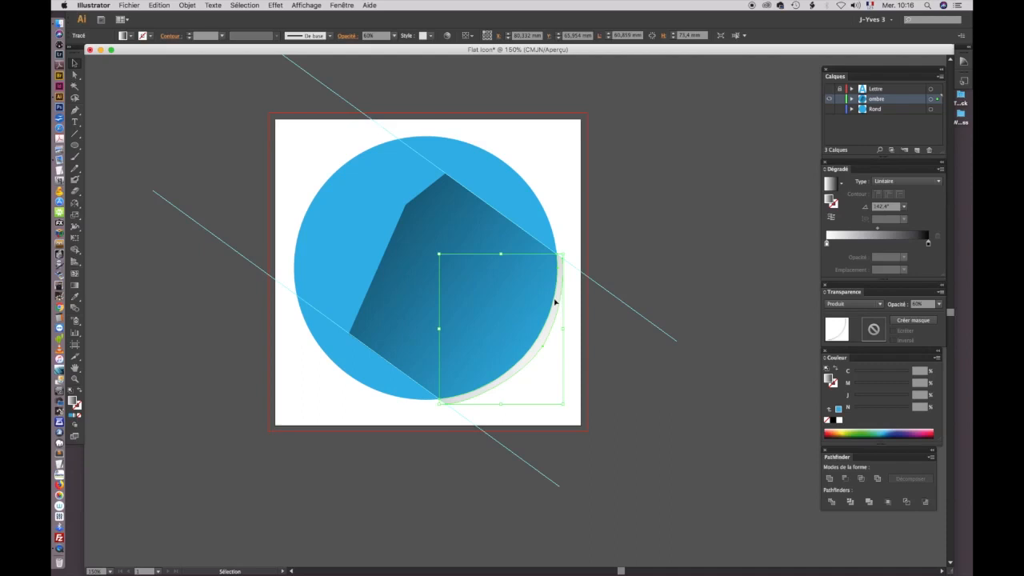
pyautogui.press('Delete')
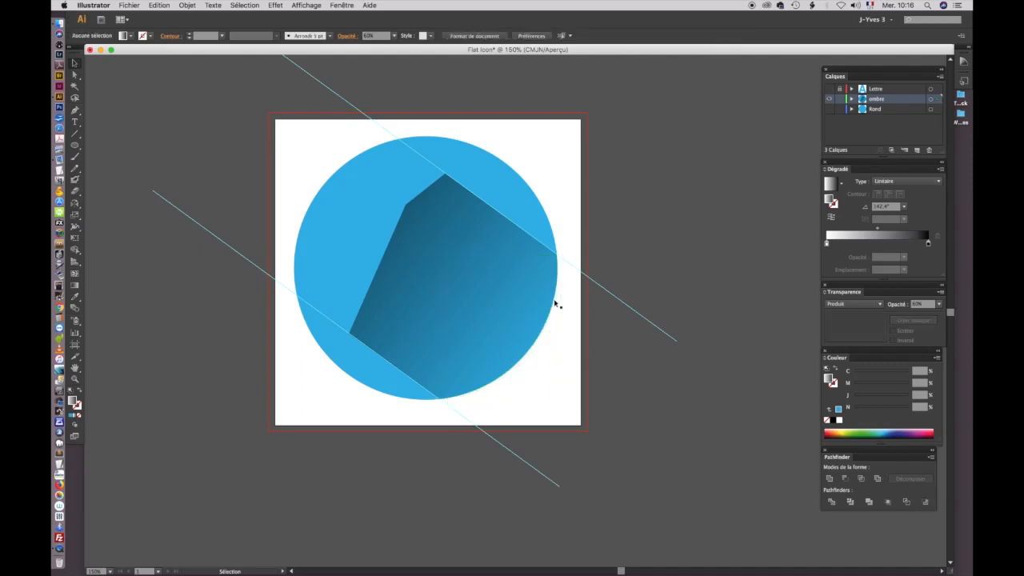
pyautogui.click(520, 198)
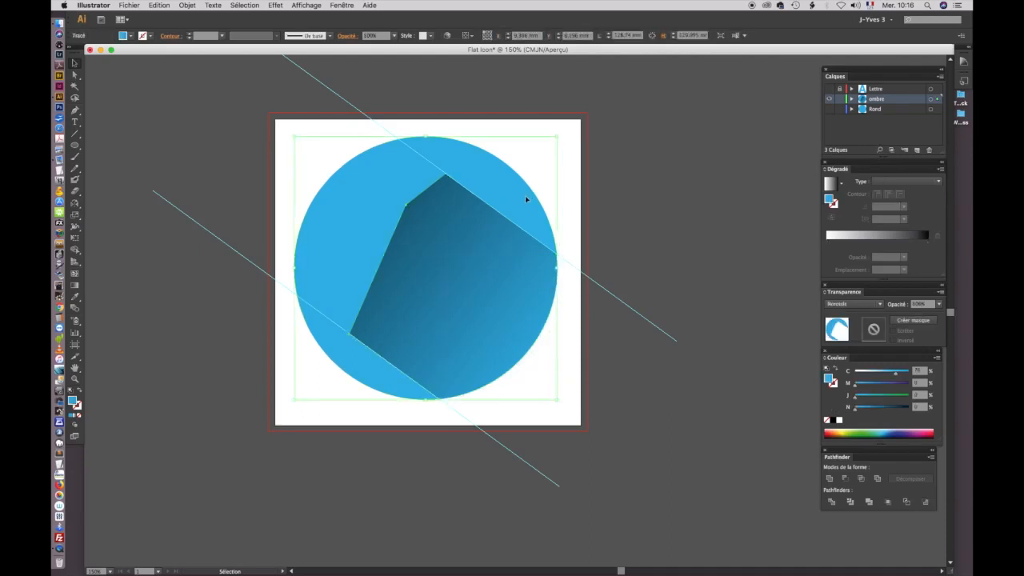
pyautogui.press('Delete')
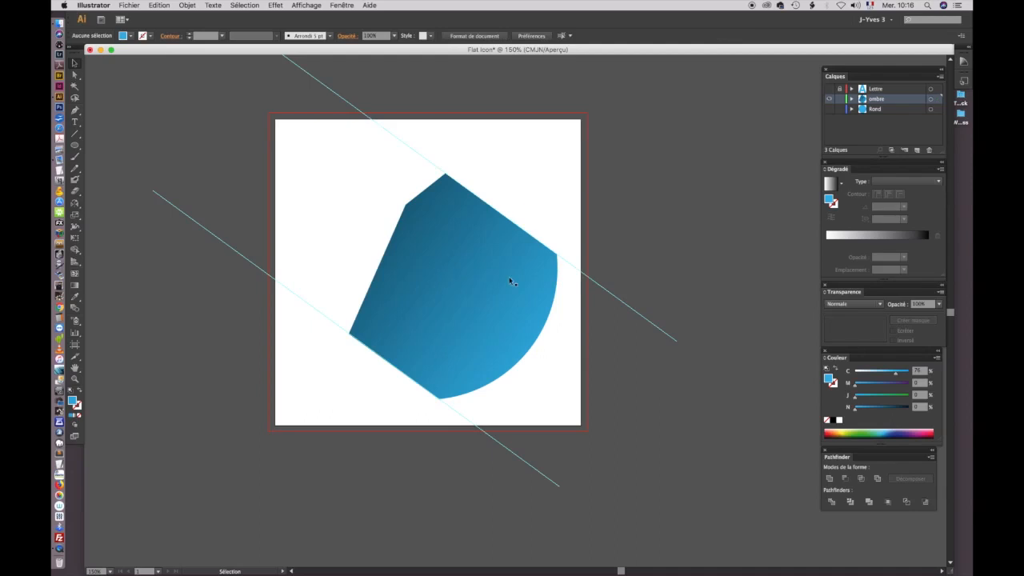
# Step: Undo the shift of the shadow piece and show the Rond and Lettre layers again
pyautogui.hotkey('ctrl', 'z')
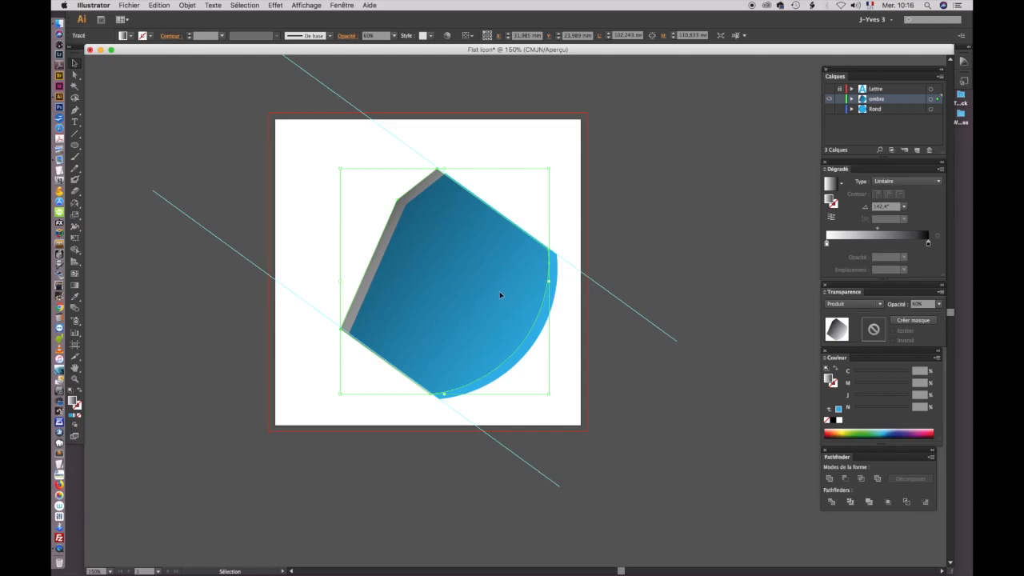
pyautogui.press('super+z')
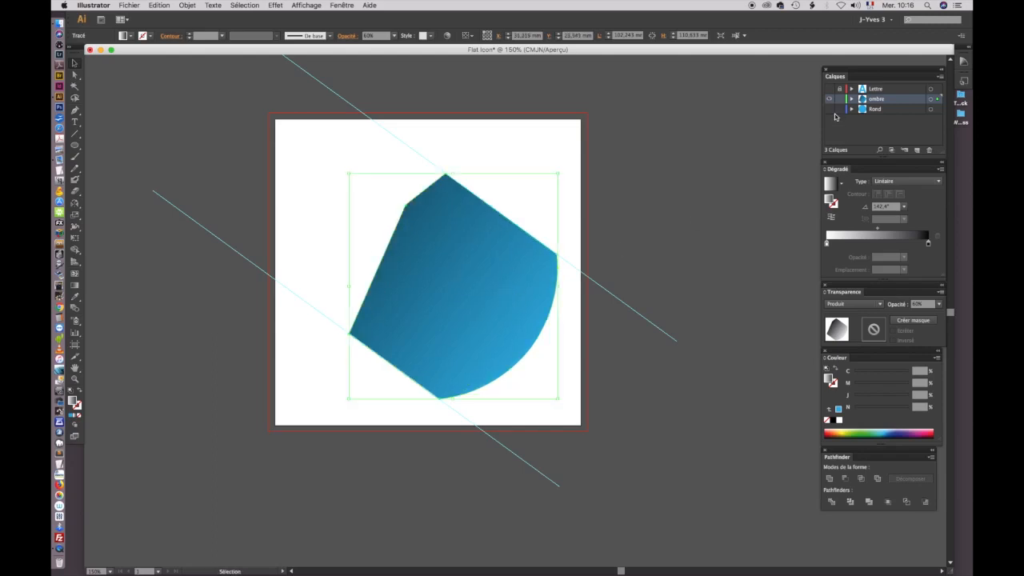
pyautogui.click(830, 110)
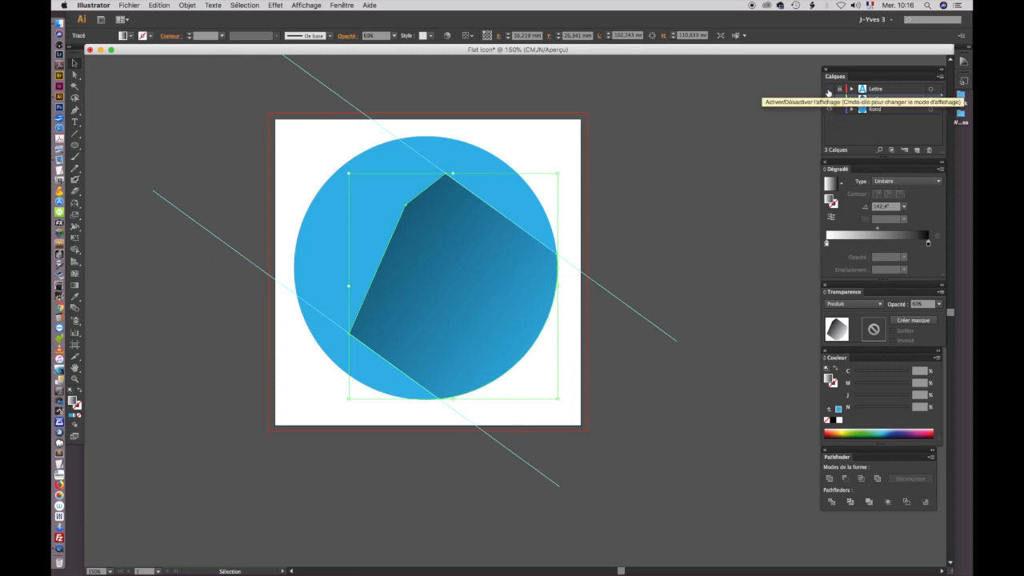
pyautogui.click(828, 91)
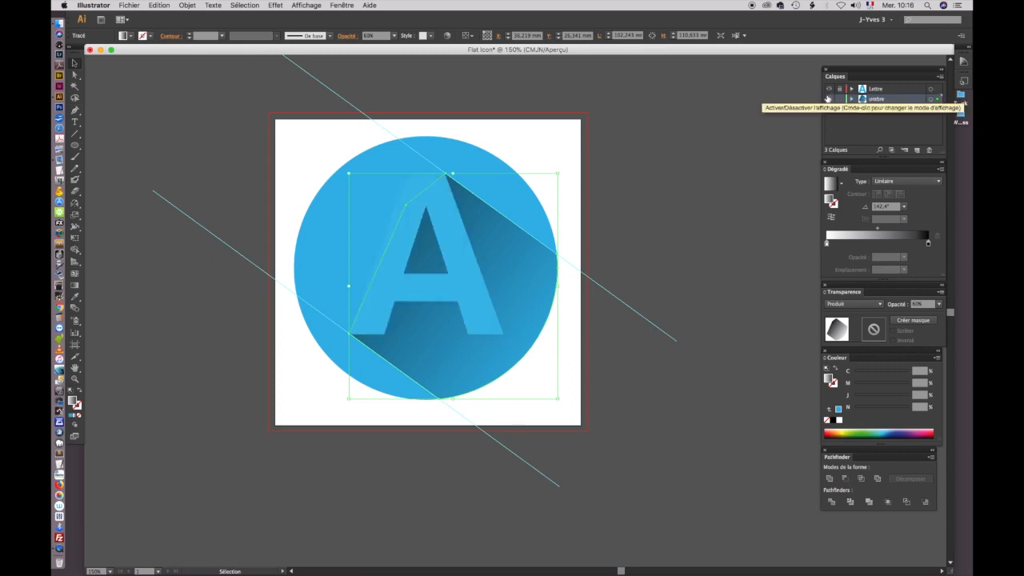
pyautogui.click(656, 196)
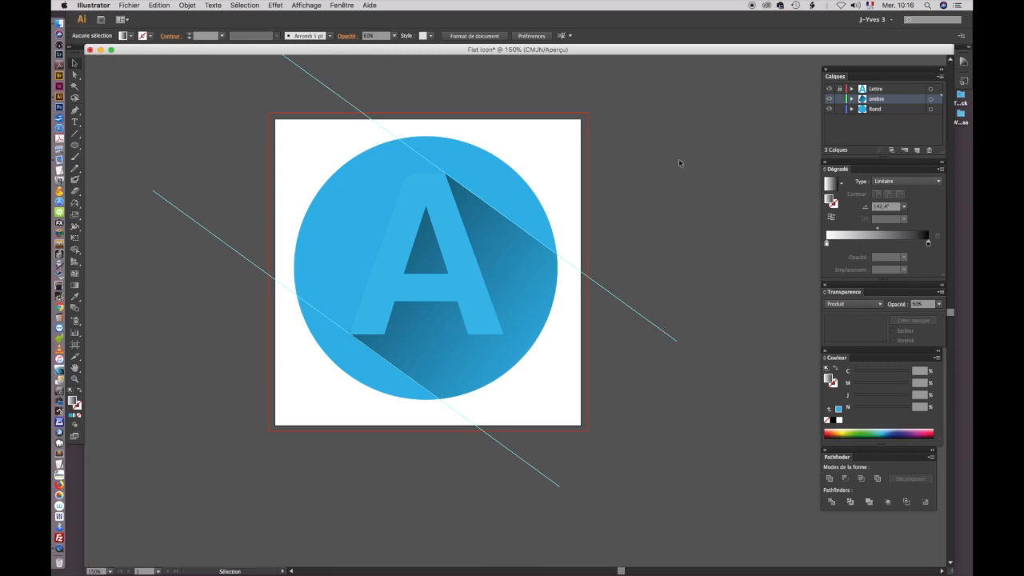
# Step: Nudge the shadow's lower-left anchor point with Direct Selection so it meets the A's lower-left corner without sticking out
pyautogui.press('z')
pyautogui.click(377, 317)
pyautogui.moveTo(376, 317); pyautogui.dragTo(380, 319)
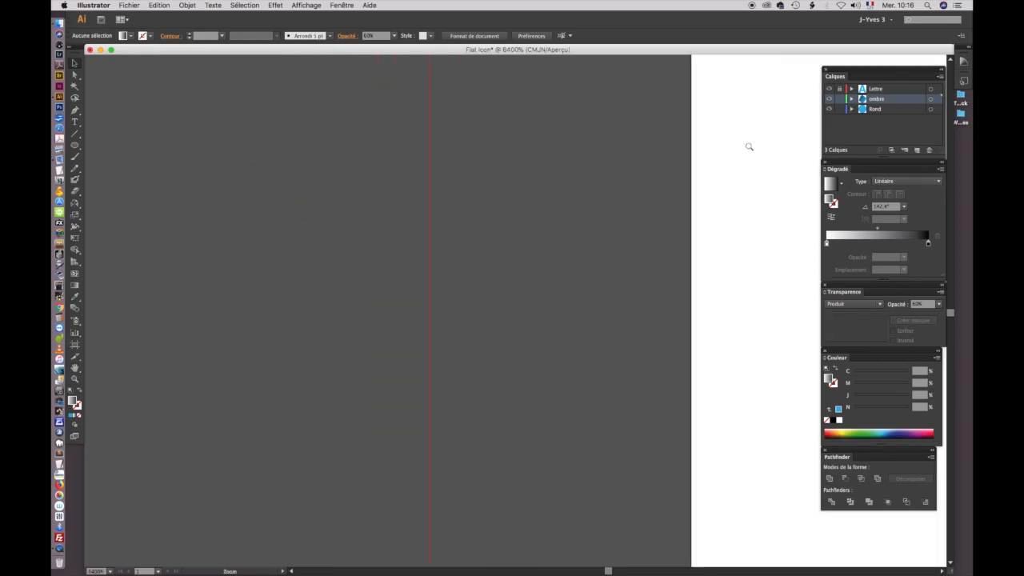
pyautogui.keyDown('alt'); pyautogui.click(539, 266); pyautogui.keyUp('alt')
pyautogui.keyDown('alt'); pyautogui.click(547, 274); pyautogui.keyUp('alt')
pyautogui.keyDown('alt'); pyautogui.click(555, 281); pyautogui.keyUp('alt')
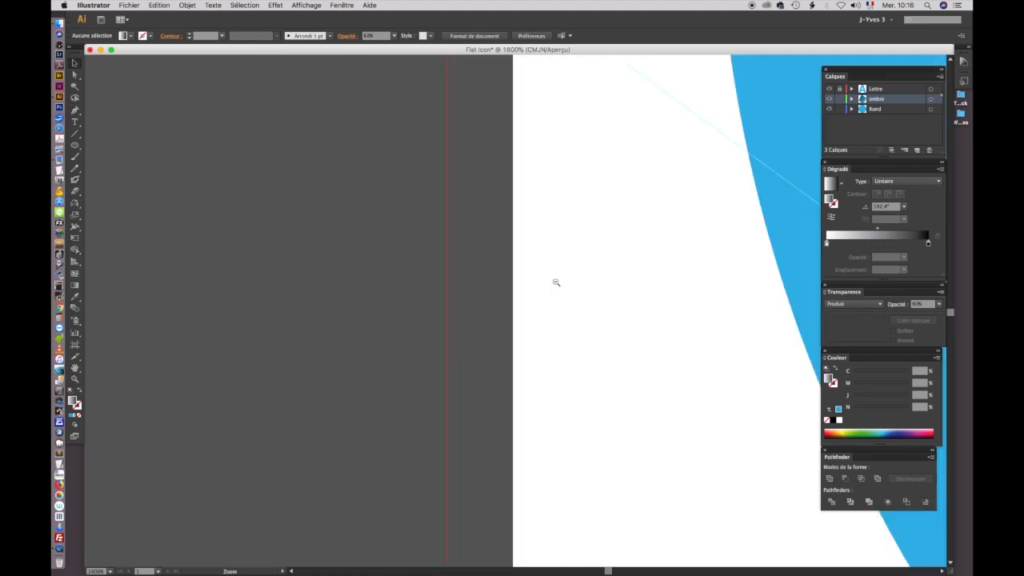
pyautogui.keyDown('alt'); pyautogui.click(620, 275); pyautogui.keyUp('alt')
pyautogui.keyDown('alt'); pyautogui.click(625, 276); pyautogui.keyUp('alt')
pyautogui.moveTo(657, 374); pyautogui.dragTo(483, 224)
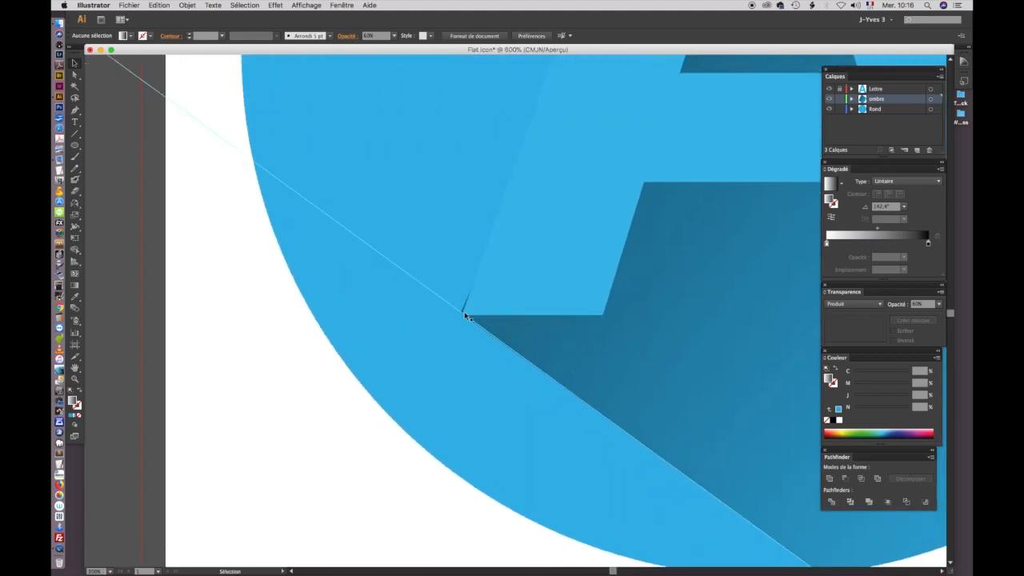
pyautogui.click(76, 76)
pyautogui.click(462, 315)
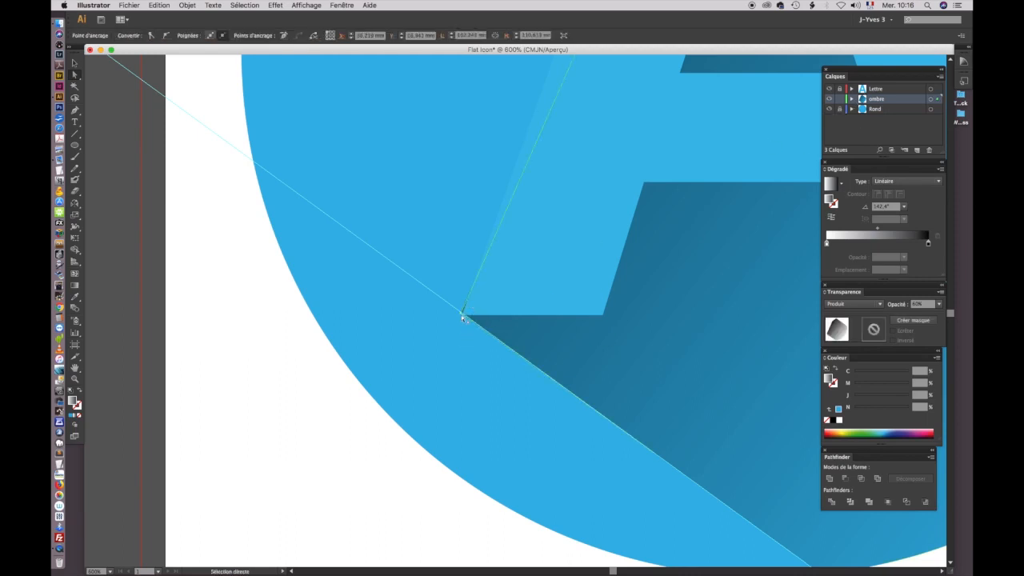
pyautogui.moveTo(463, 315); pyautogui.dragTo(464, 318)
pyautogui.click(337, 471)
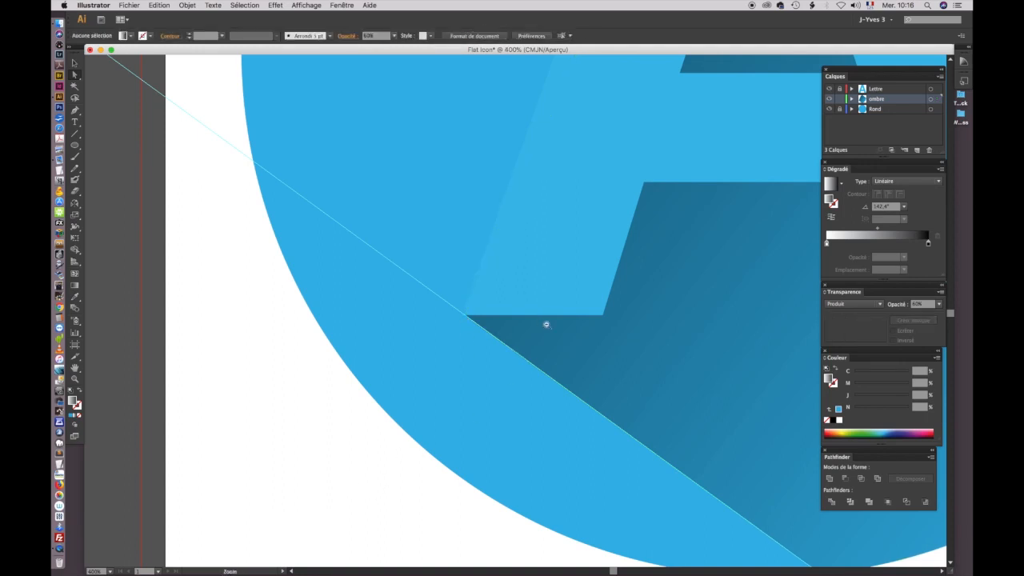
# Step: Clear the two diagonal guides from the artwork with the Effacer les repères command
pyautogui.keyDown('alt'); pyautogui.keyDown('super'); pyautogui.click(545, 324); pyautogui.keyUp('super'); pyautogui.keyUp('alt')
pyautogui.keyDown('alt'); pyautogui.keyDown('super'); pyautogui.click(545, 324); pyautogui.keyUp('super'); pyautogui.keyUp('alt')
pyautogui.keyDown('alt'); pyautogui.keyDown('super'); pyautogui.click(545, 324); pyautogui.keyUp('super'); pyautogui.keyUp('alt')
pyautogui.moveTo(578, 261); pyautogui.dragTo(449, 332)
pyautogui.keyDown('alt'); pyautogui.keyDown('super'); pyautogui.click(506, 293); pyautogui.keyUp('super'); pyautogui.keyUp('alt')
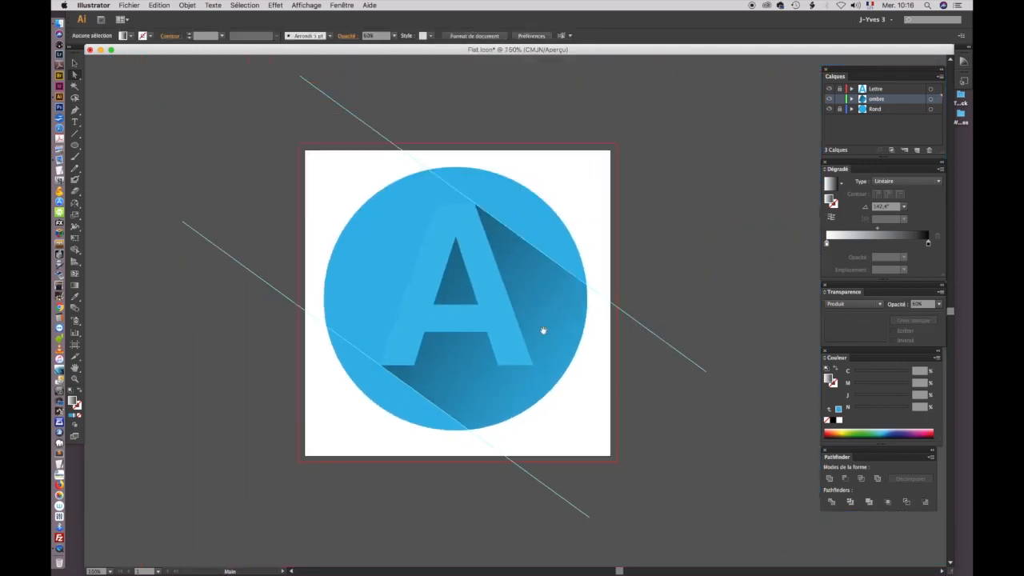
pyautogui.moveTo(544, 331); pyautogui.dragTo(513, 317)
pyautogui.click(306, 5)
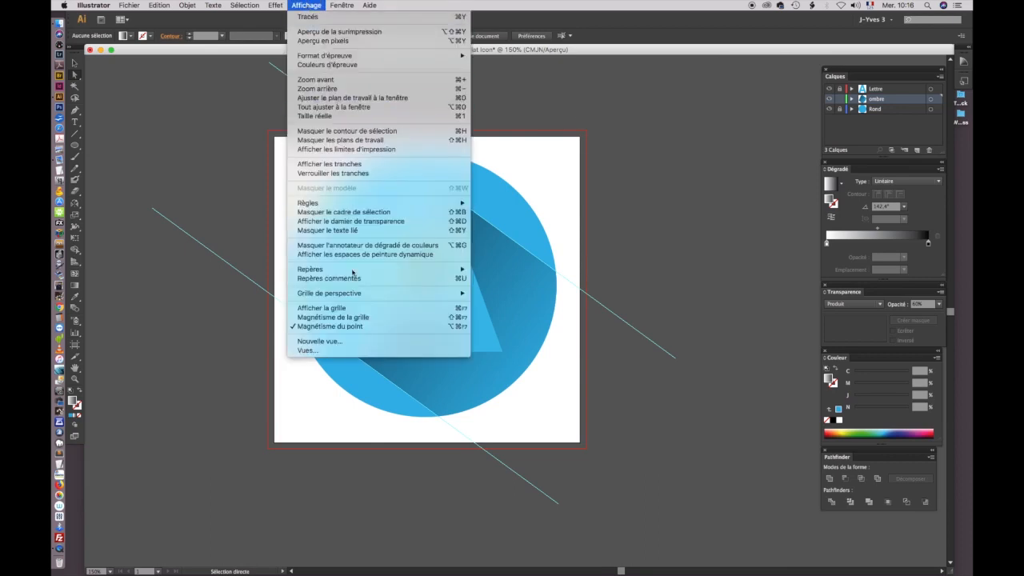
pyautogui.moveTo(354, 271)
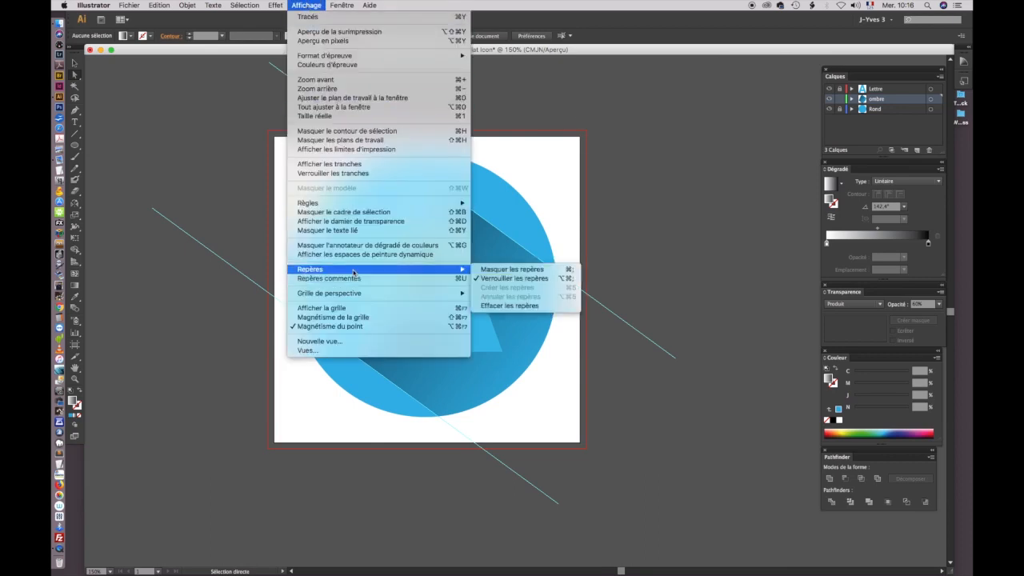
pyautogui.click(505, 306)
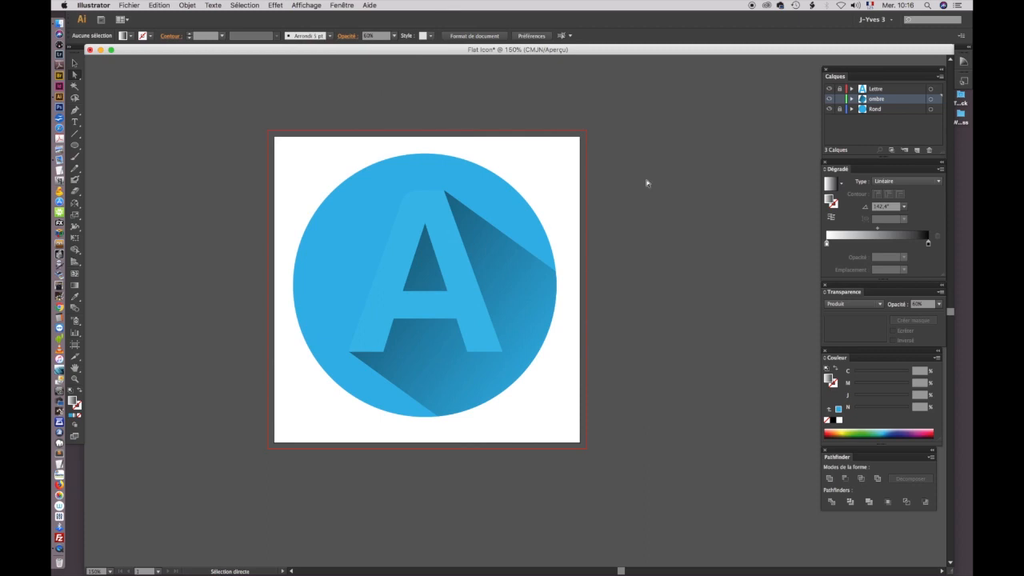
# Step: Unlock the Lettre and Rond layers and scale the whole icon down proportionally to about 92 mm in the artboard's upper-left area
pyautogui.moveTo(585, 376); pyautogui.dragTo(617, 361)
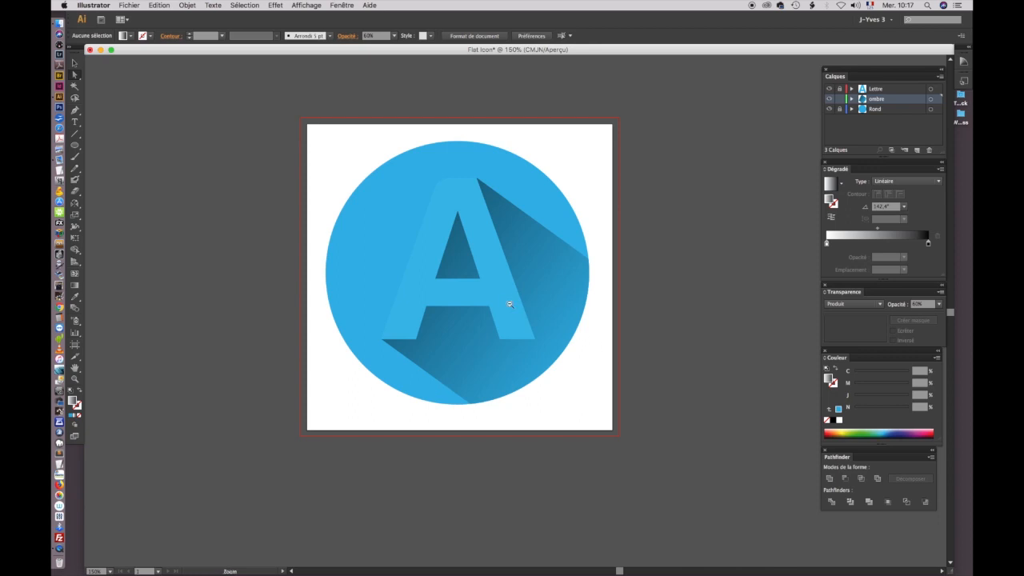
pyautogui.scroll(-1, 530, 324)
pyautogui.click(839, 109)
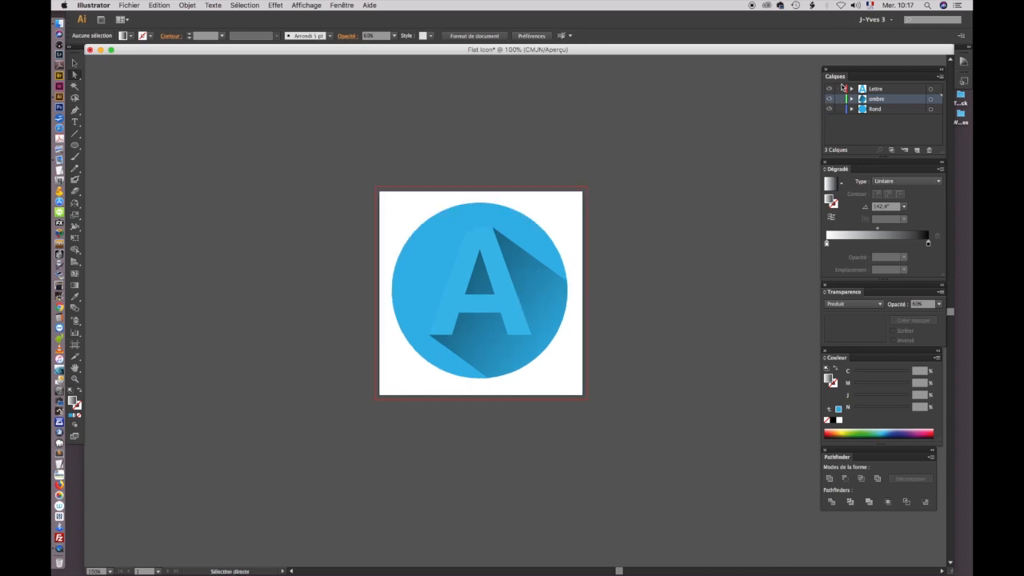
pyautogui.click(74, 63)
pyautogui.moveTo(328, 163); pyautogui.dragTo(634, 395)
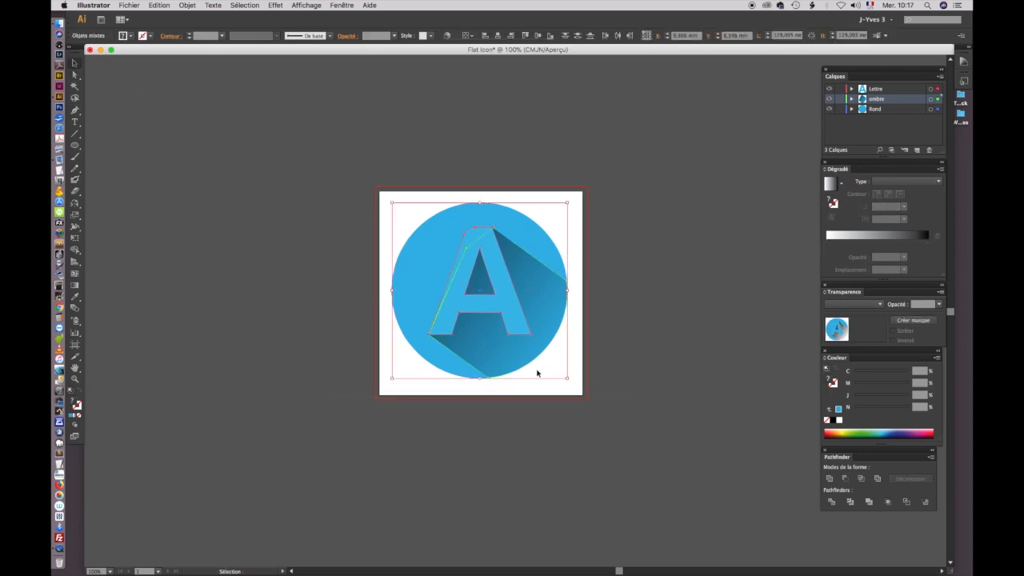
pyautogui.moveTo(567, 378); pyautogui.dragTo(520, 347)
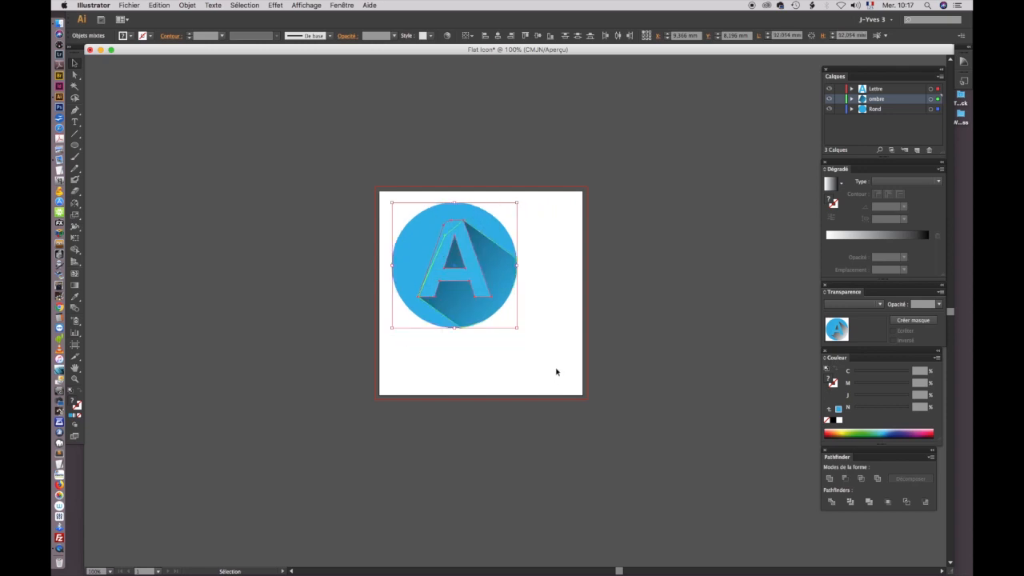
pyautogui.click(546, 361)
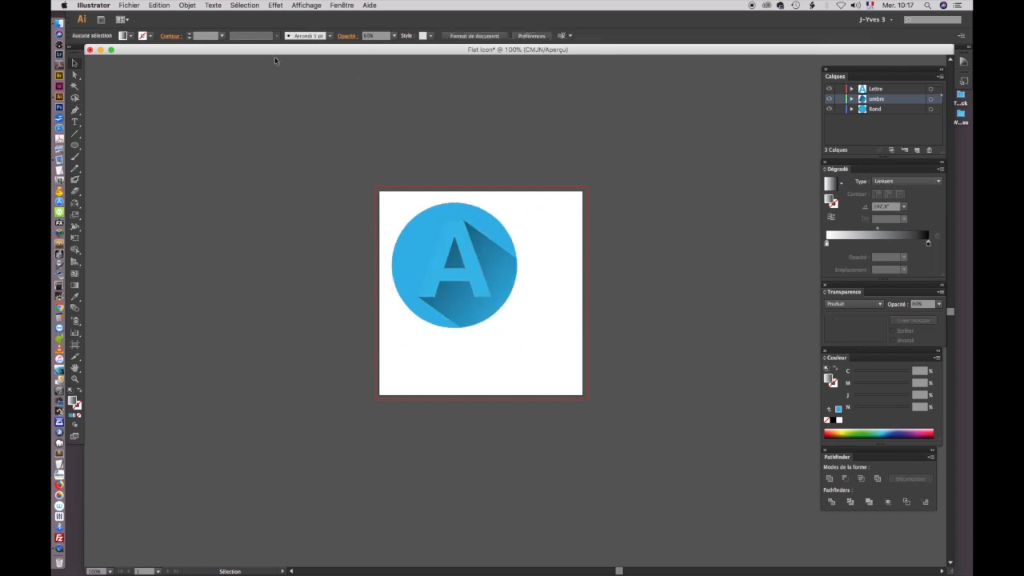
# Step: Draw a long diagonal line across the icon with the Pen tool and adjust its endpoints to match the letter shadow's angle
pyautogui.click(74, 110)
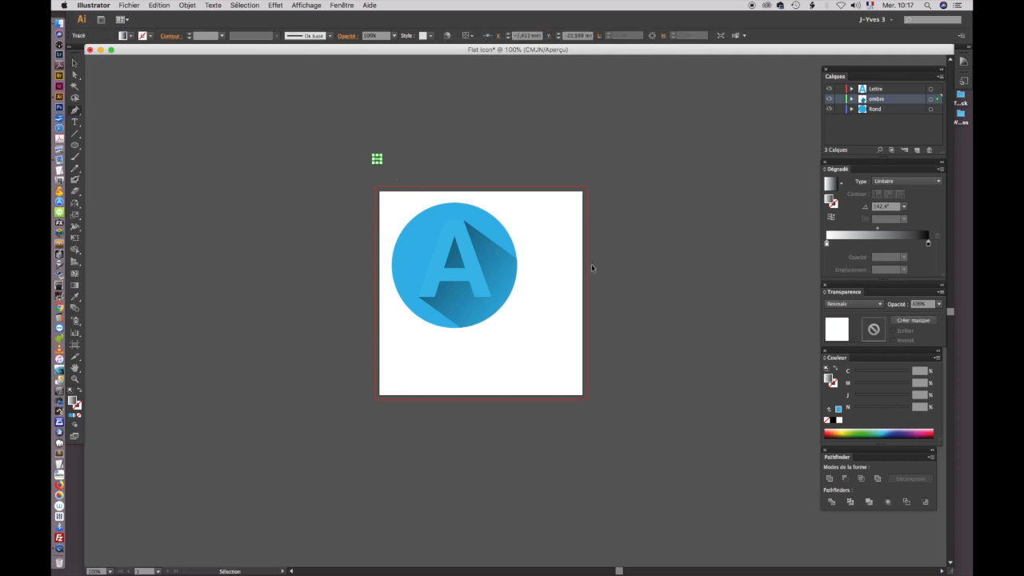
pyautogui.click(377, 149)
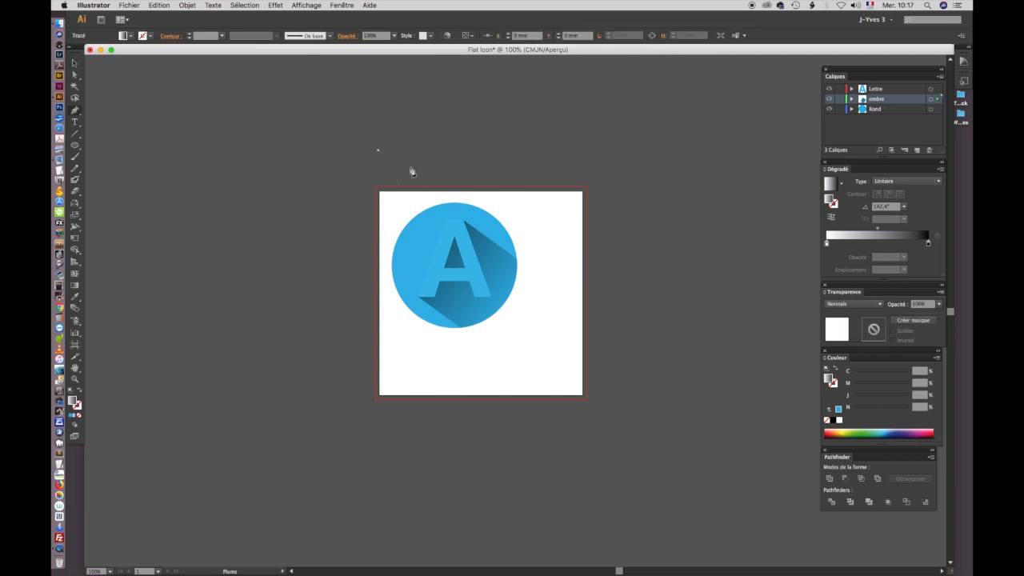
pyautogui.keyDown('shift'); pyautogui.click(607, 287); pyautogui.keyUp('shift')
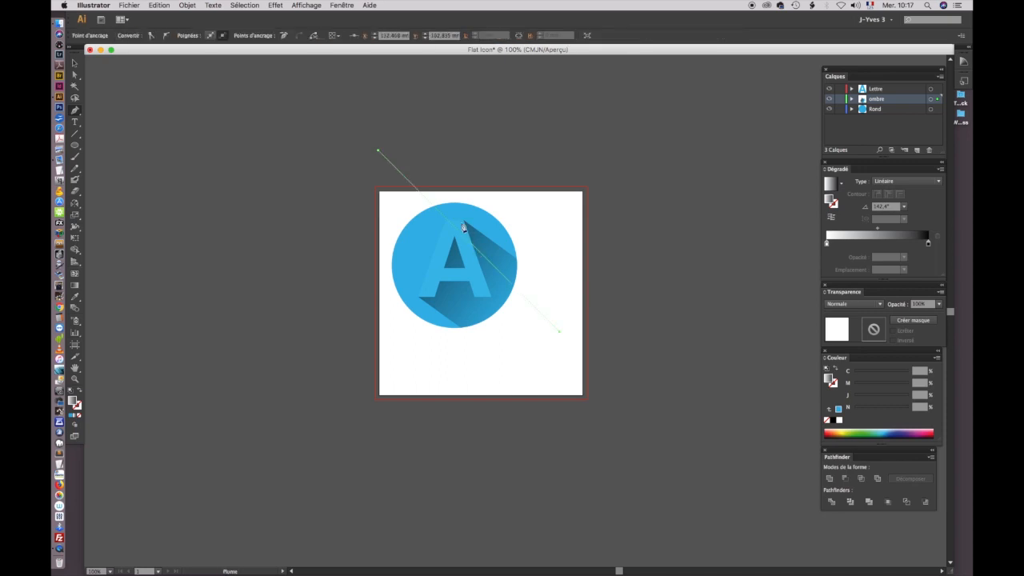
pyautogui.click(74, 75)
pyautogui.click(562, 336)
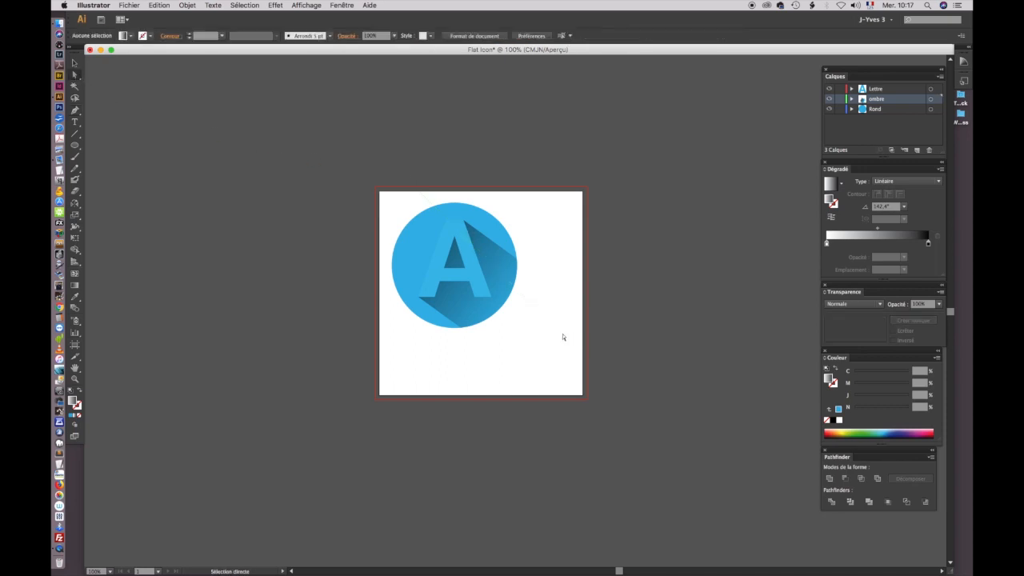
pyautogui.moveTo(559, 333); pyautogui.dragTo(579, 307)
pyautogui.moveTo(374, 156); pyautogui.dragTo(369, 157)
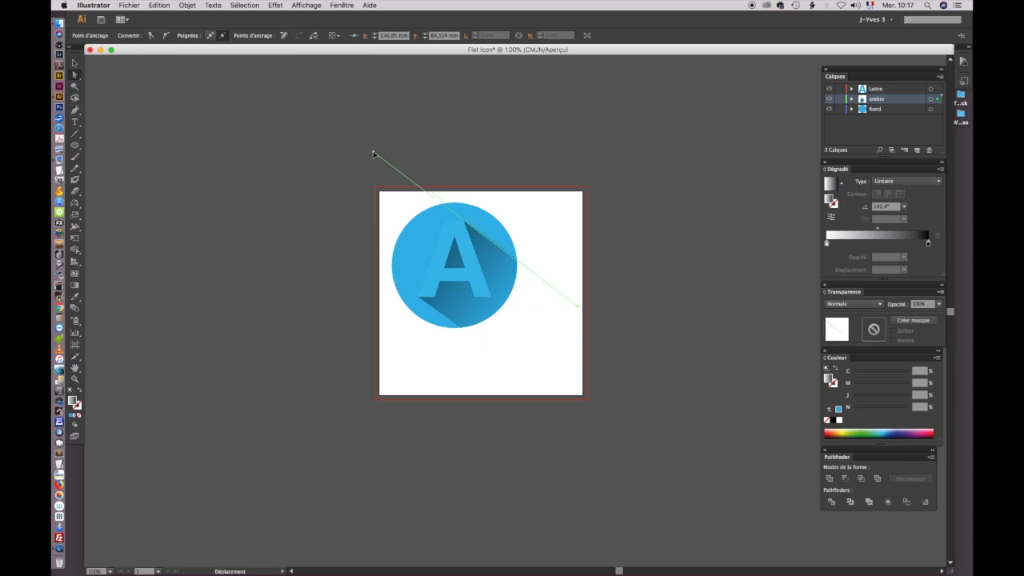
pyautogui.click(581, 311)
pyautogui.moveTo(579, 311); pyautogui.dragTo(585, 310)
# Step: Place the diagonal line against the circle's upper-right edge and a parallel copy against its lower-left edge
pyautogui.click(74, 63)
pyautogui.click(381, 118)
pyautogui.moveTo(405, 177); pyautogui.dragTo(336, 254)
pyautogui.moveTo(410, 112); pyautogui.dragTo(361, 160)
# Step: Convert the two parallel diagonal lines into guides
pyautogui.click(279, 6)
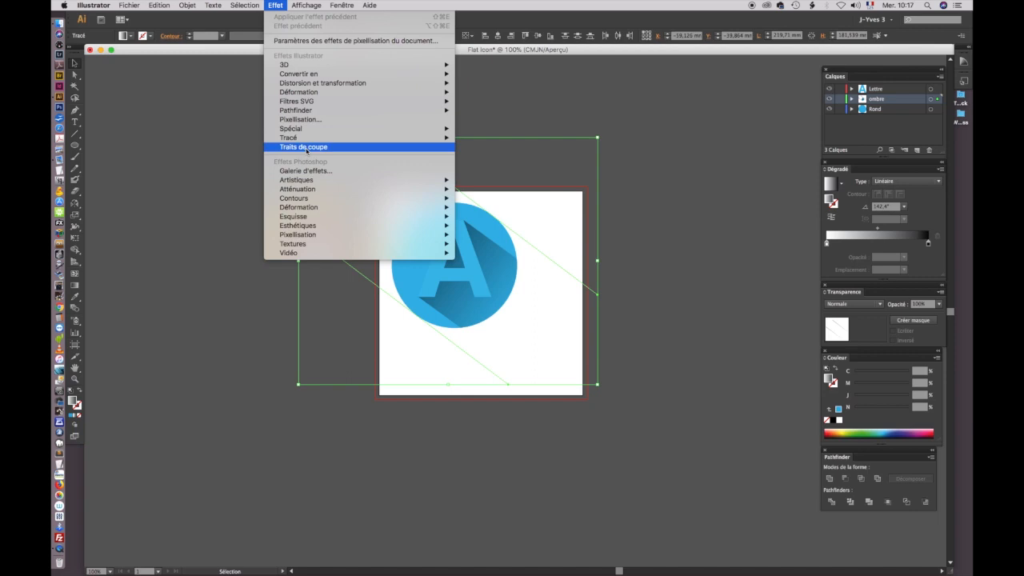
pyautogui.moveTo(305, 130)
pyautogui.moveTo(307, 6)
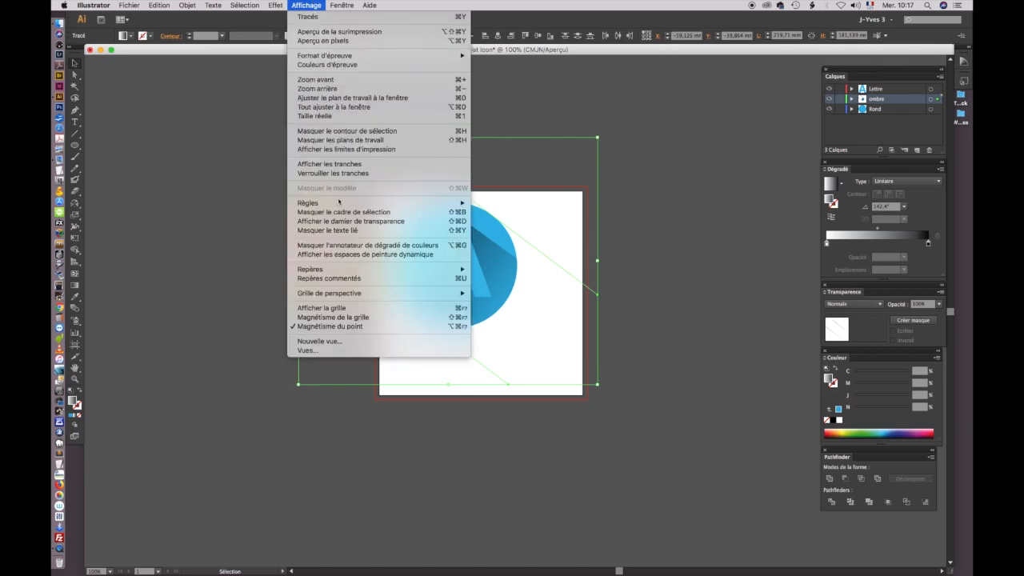
pyautogui.moveTo(439, 273)
pyautogui.click(507, 287)
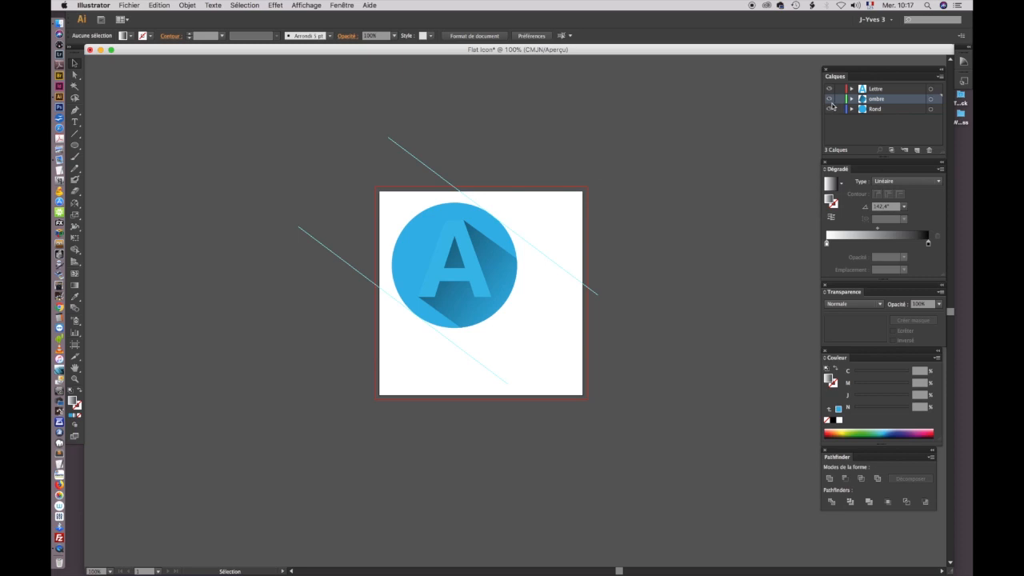
# Step: Create a new layer named Ombre 2 and place it beneath the Rond layer
pyautogui.click(941, 76)
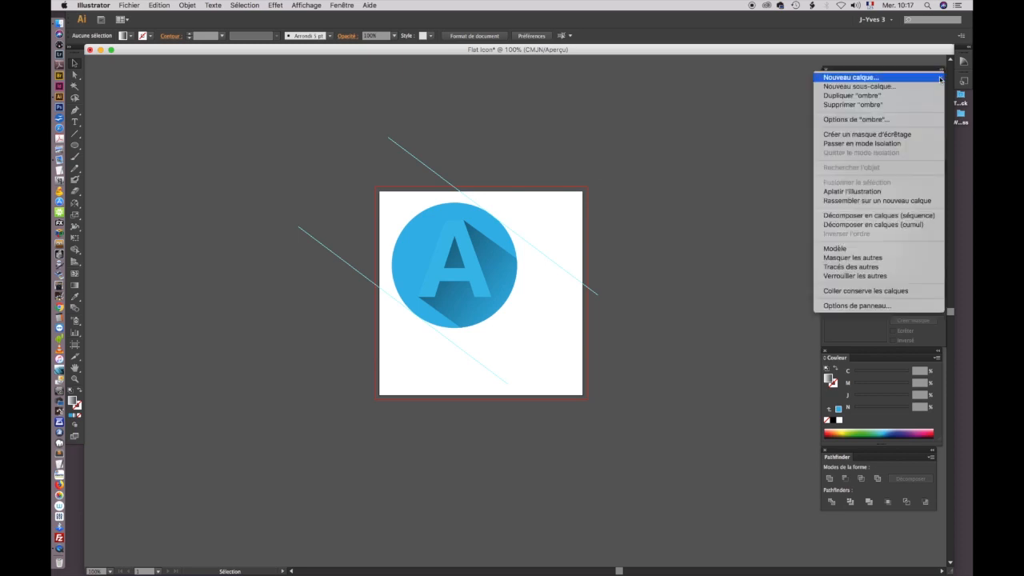
pyautogui.click(928, 78)
pyautogui.doubleClick(873, 98)
pyautogui.write('Ombre 2')
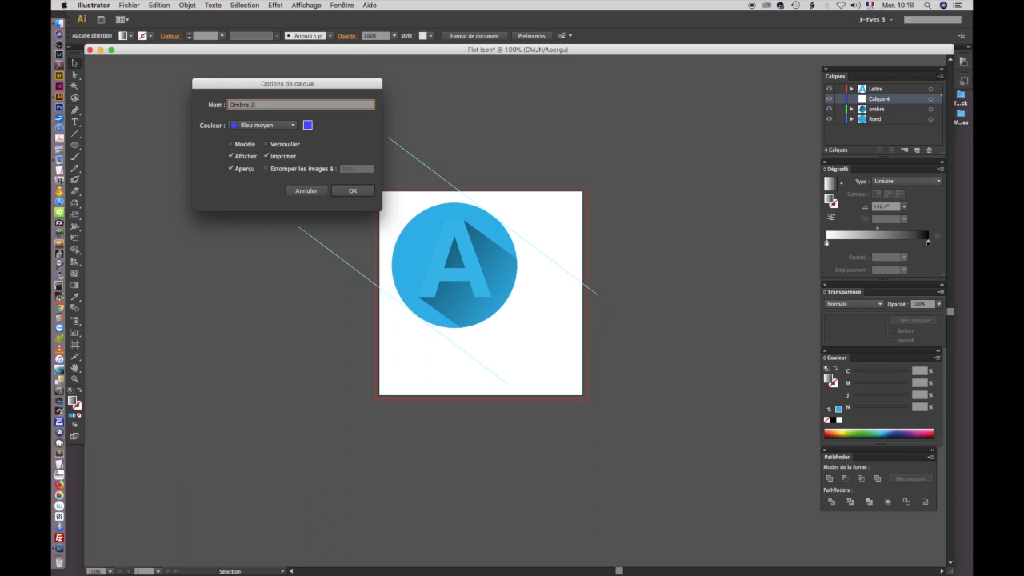
pyautogui.press('Return')
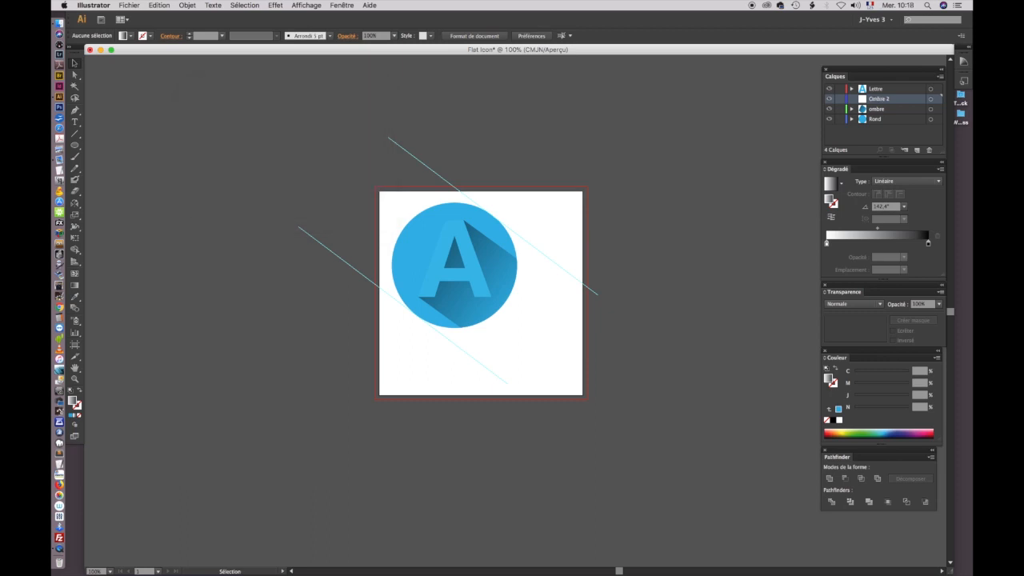
pyautogui.moveTo(901, 100); pyautogui.dragTo(906, 124)
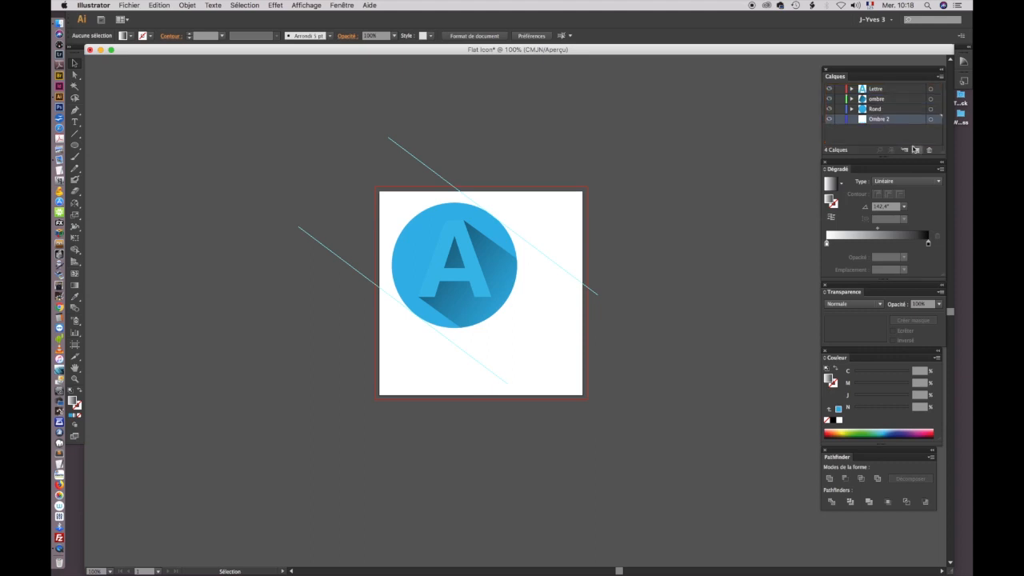
# Step: Draw a closed four-sided shadow about 122 × 121 mm overall between the guides, from the circle's tangent points toward the artboard's lower-right corner
pyautogui.click(75, 110)
pyautogui.click(415, 316)
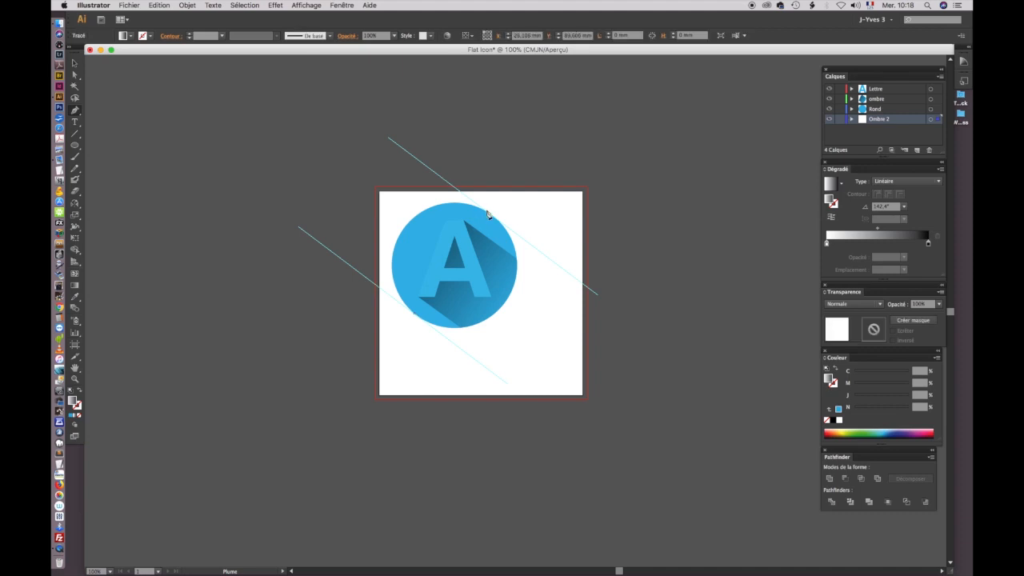
pyautogui.click(492, 217)
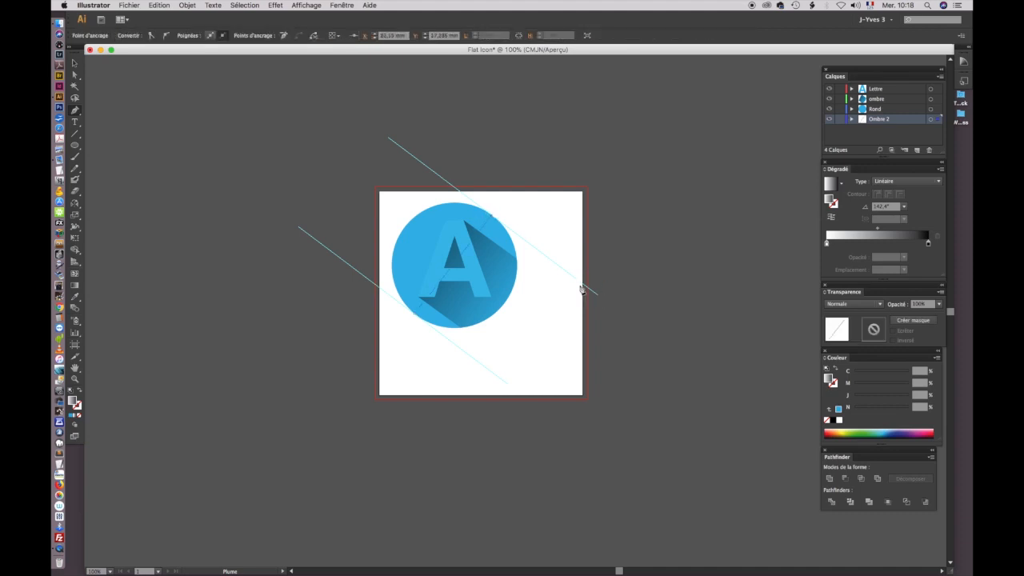
pyautogui.click(581, 284)
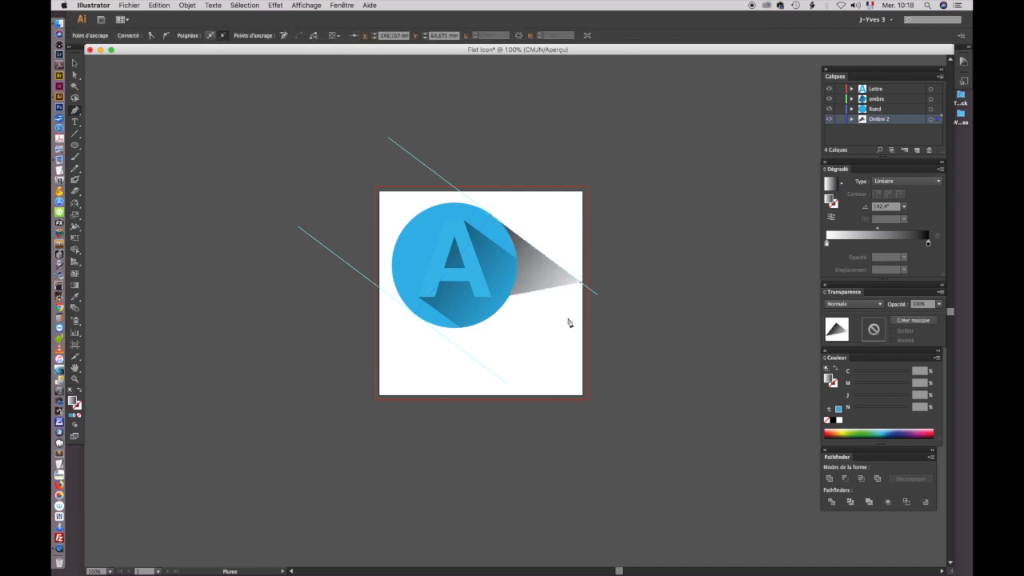
pyautogui.click(501, 380)
pyautogui.click(415, 317)
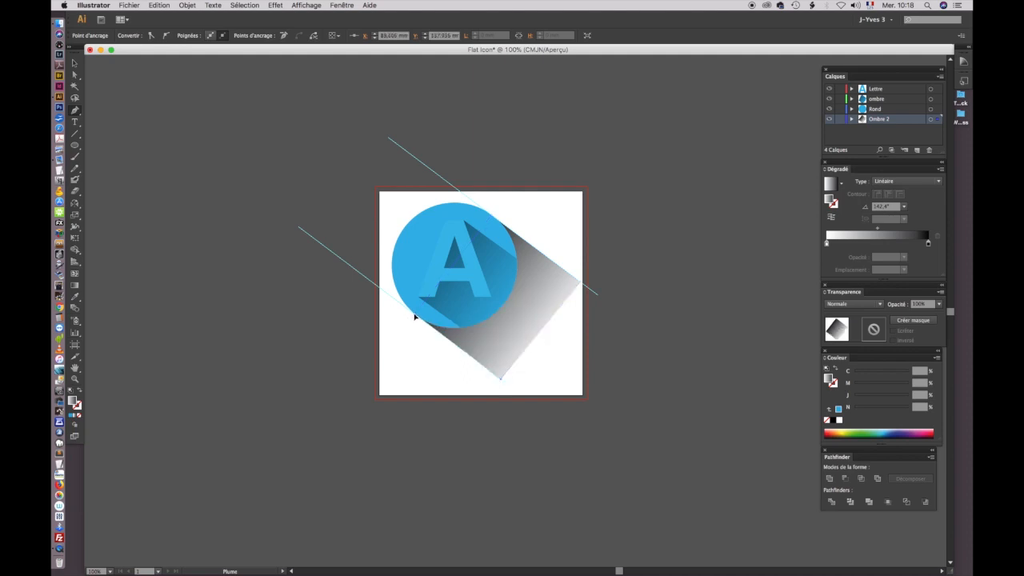
# Step: Extend the outer shadow's far edge along the guides past the artboard's lower-right corner with Direct Selection
pyautogui.click(75, 63)
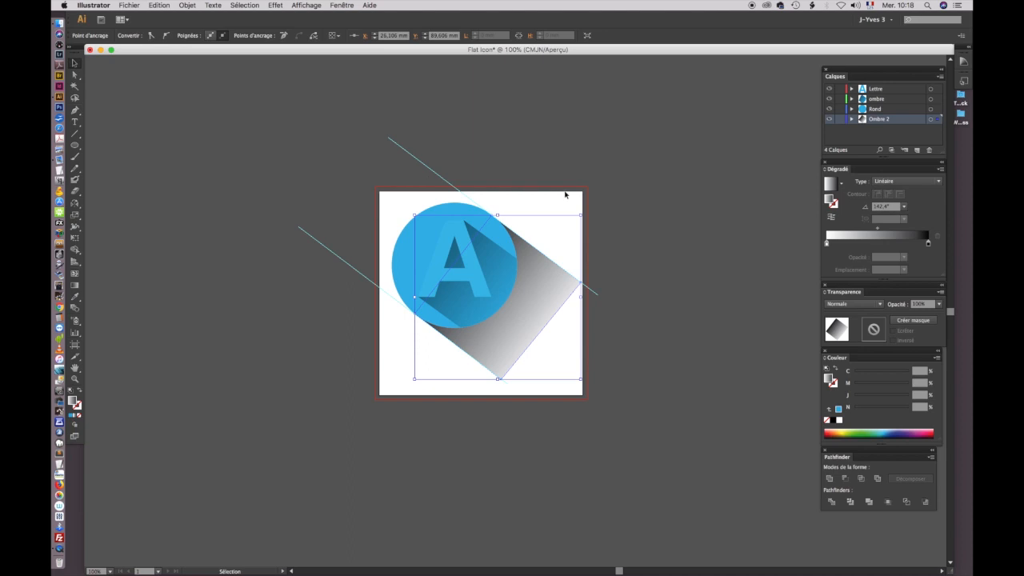
pyautogui.click(584, 323)
pyautogui.click(542, 324)
pyautogui.press('super+minus')
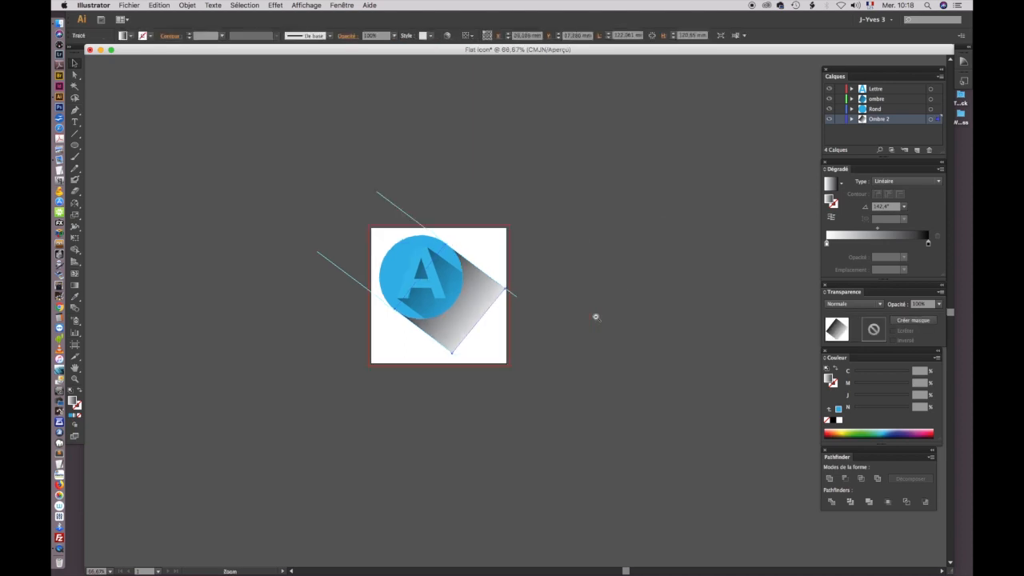
pyautogui.click(74, 74)
pyautogui.click(563, 311)
pyautogui.moveTo(484, 322); pyautogui.dragTo(525, 351)
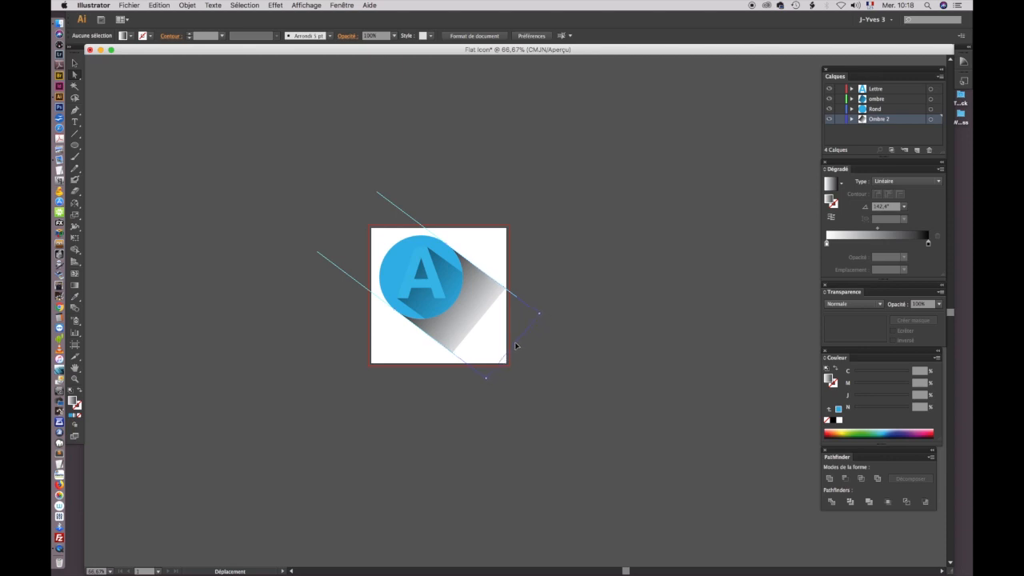
pyautogui.moveTo(515, 345); pyautogui.dragTo(515, 345)
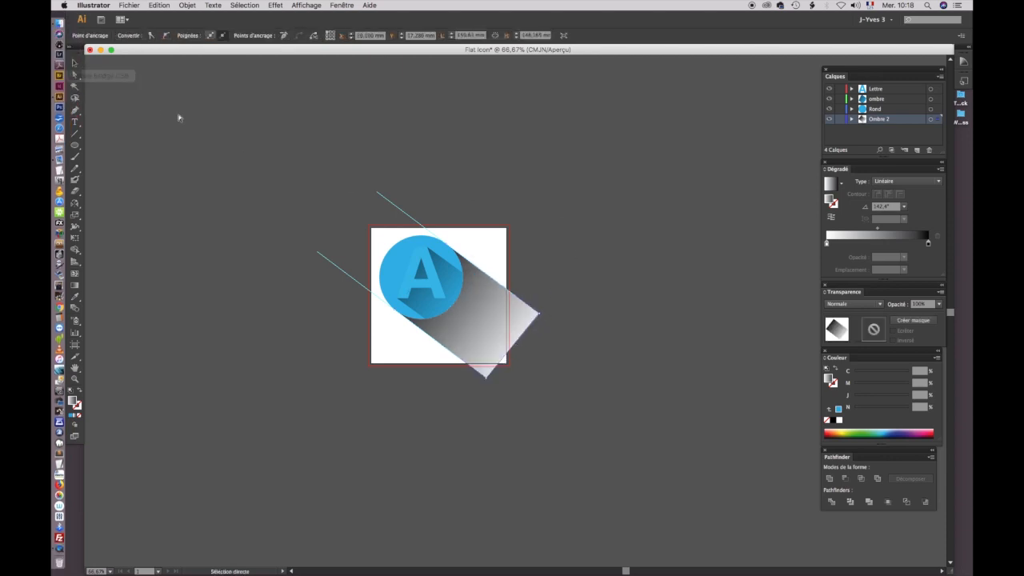
# Step: Move the gradient's white and black stops inward on the outer shadow so it fades to white before its far edge
pyautogui.click(76, 286)
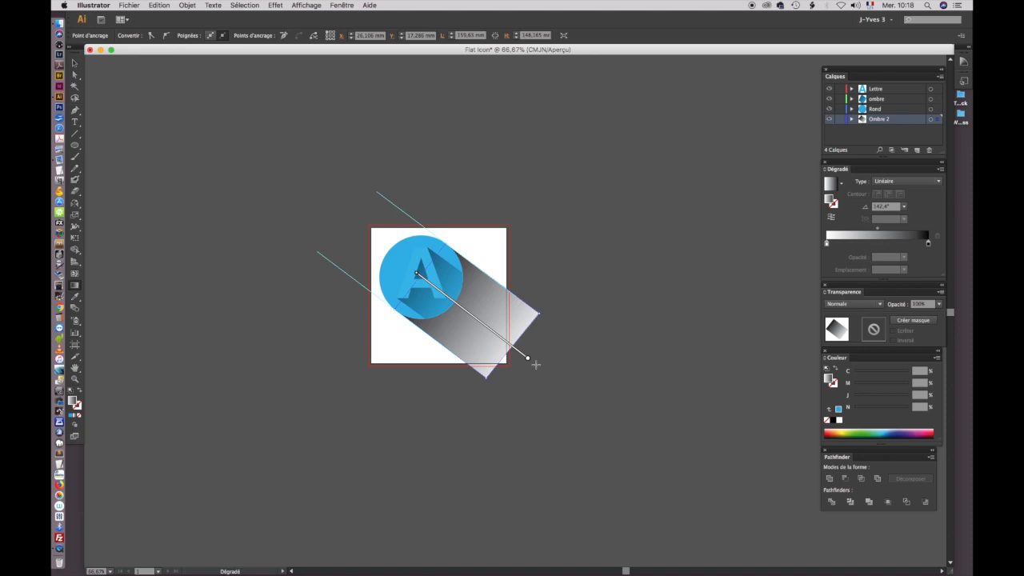
pyautogui.moveTo(525, 362); pyautogui.dragTo(496, 344)
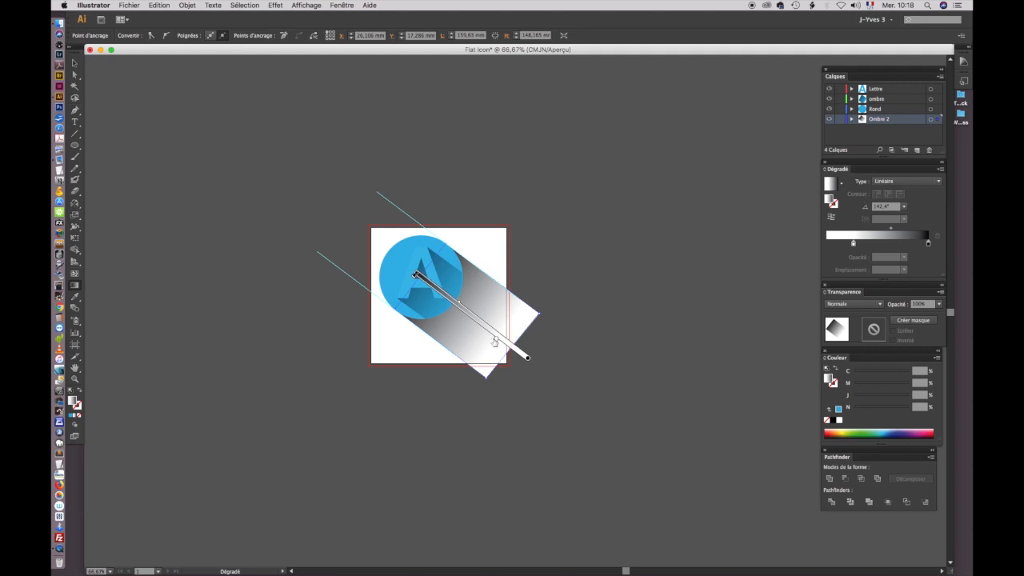
pyautogui.moveTo(495, 341); pyautogui.dragTo(484, 333)
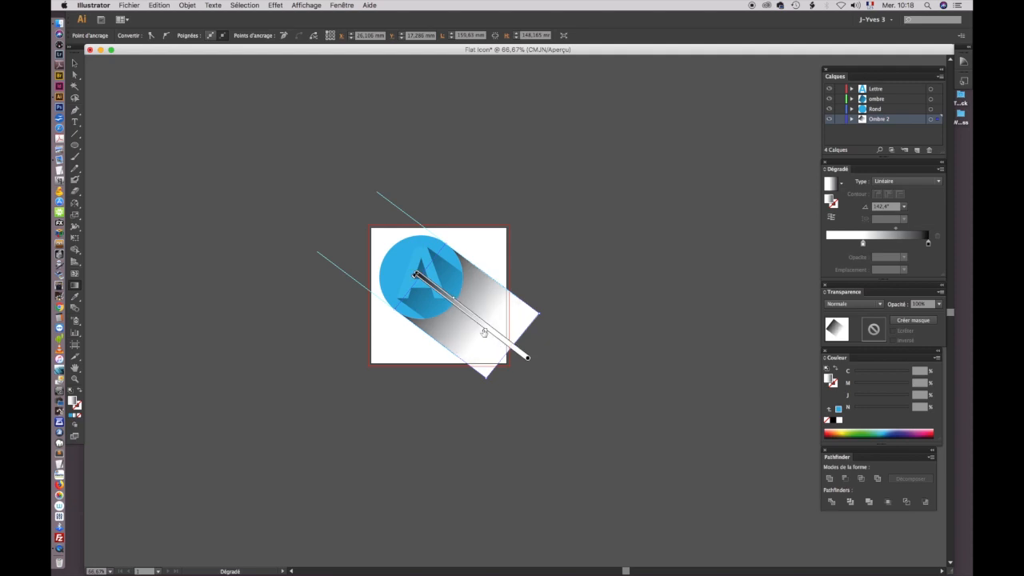
pyautogui.moveTo(419, 279); pyautogui.dragTo(422, 283)
pyautogui.click(75, 63)
pyautogui.click(533, 182)
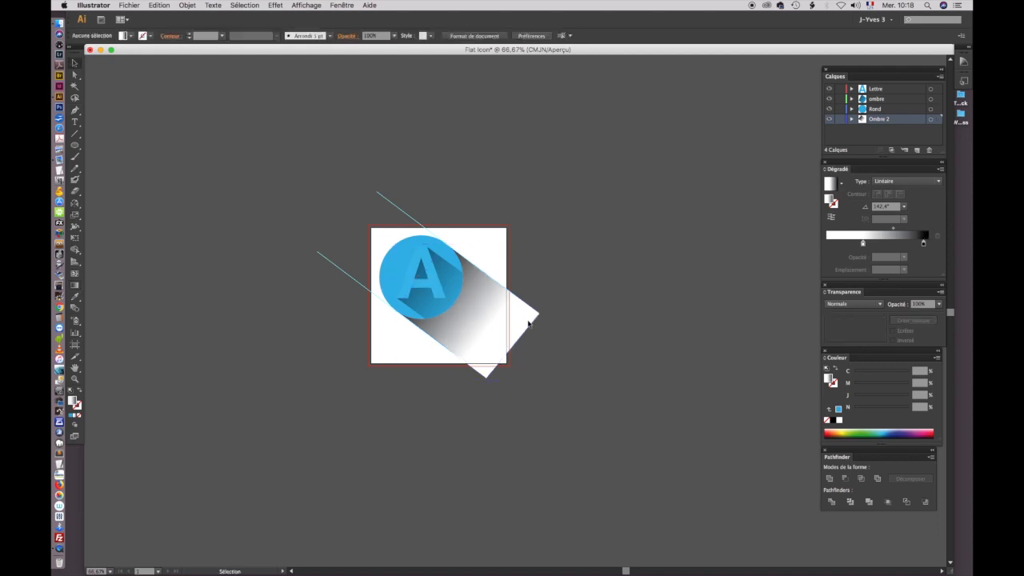
# Step: Set the outer shadow's blending mode to Produit
pyautogui.click(528, 321)
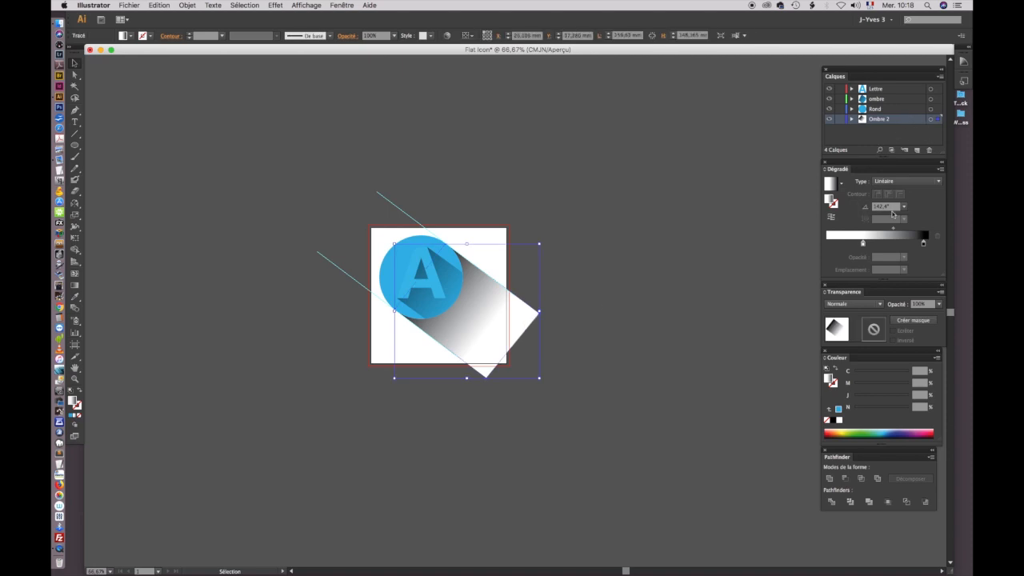
pyautogui.click(859, 304)
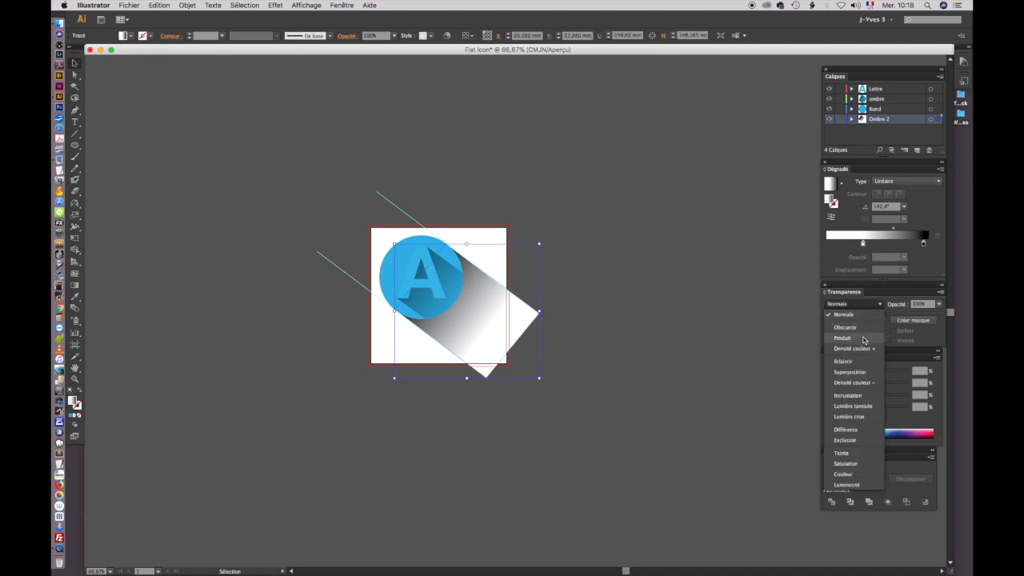
pyautogui.click(863, 338)
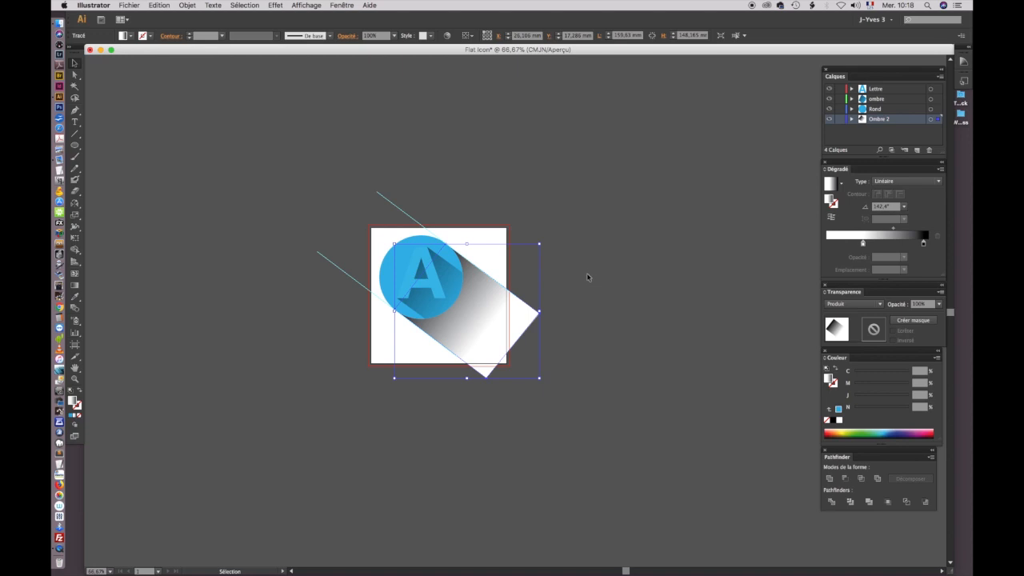
# Step: Set the outer shadow's opacity to 60% and deselect it
pyautogui.click(939, 304)
pyautogui.click(951, 366)
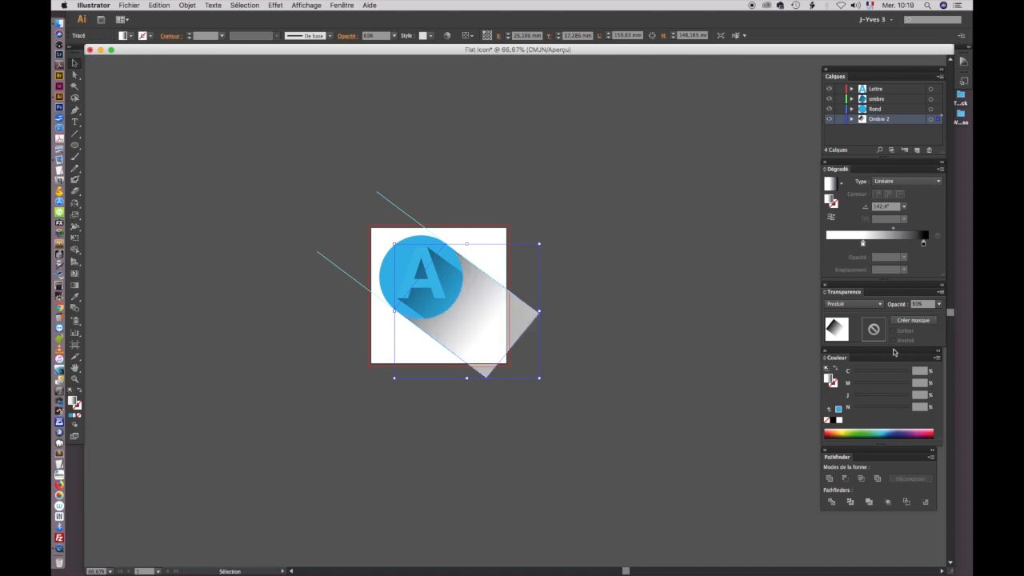
pyautogui.click(542, 216)
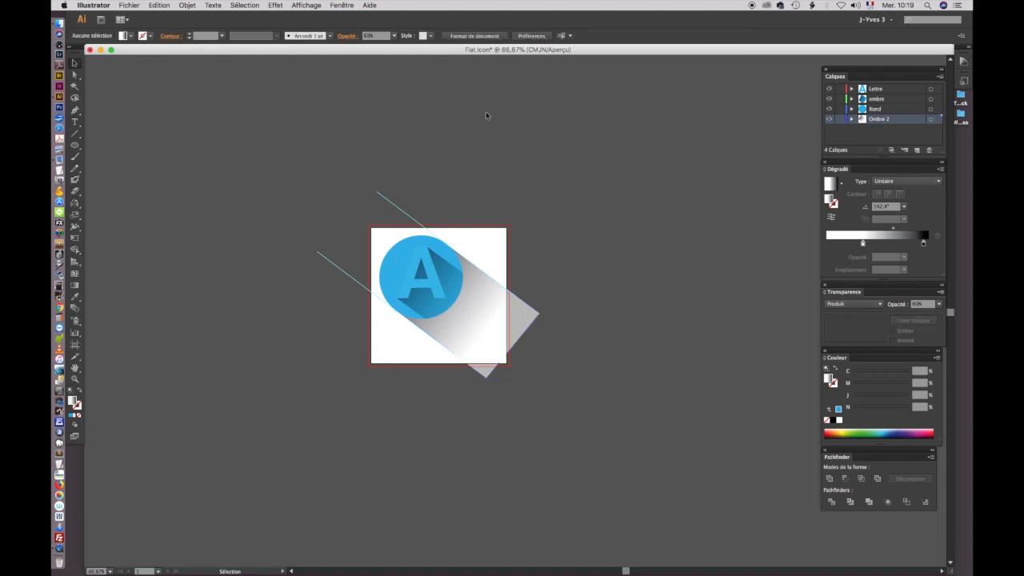
# Step: Clear all the guides from the document
pyautogui.click(307, 6)
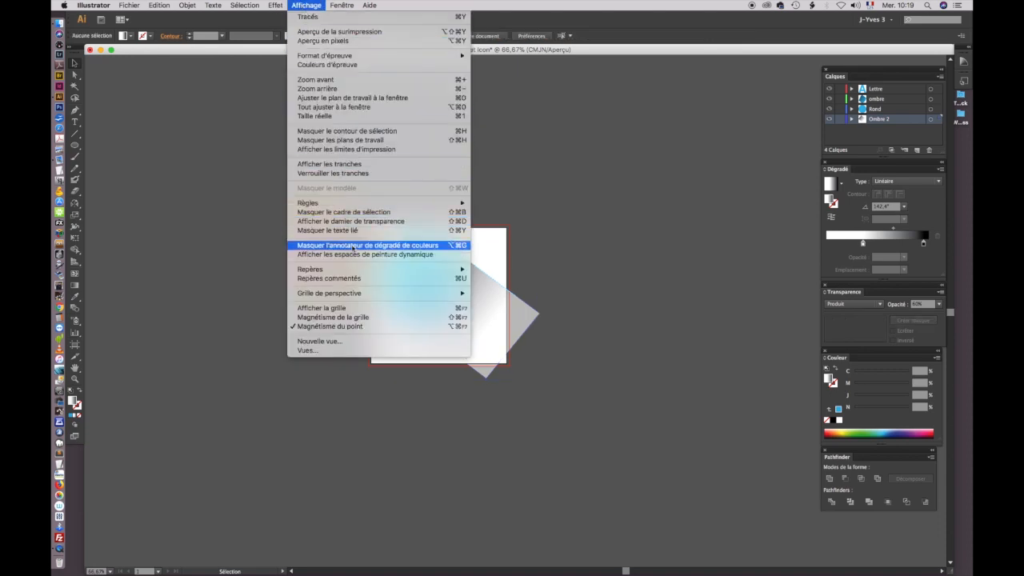
pyautogui.moveTo(366, 269)
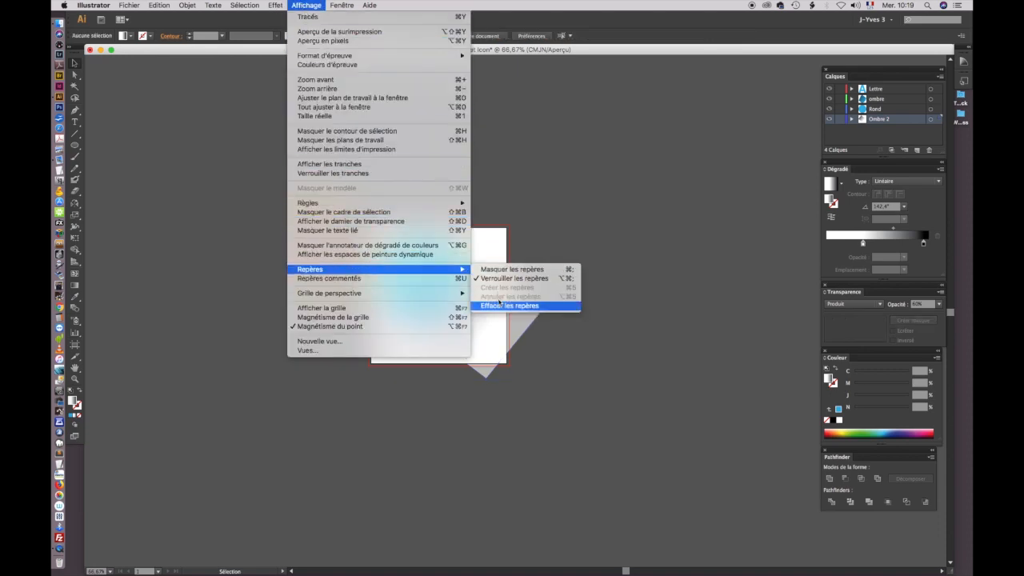
pyautogui.click(499, 306)
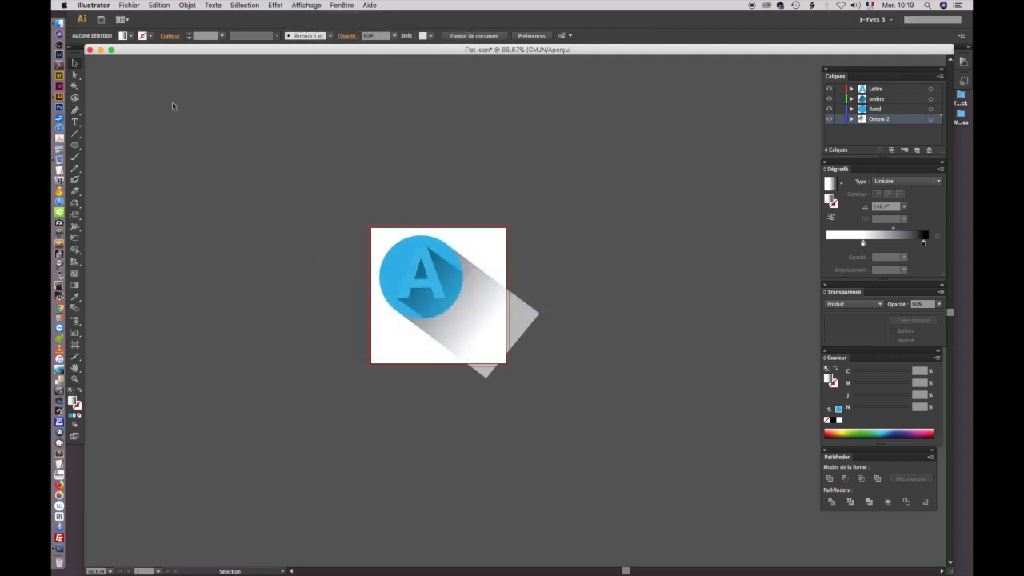
# Step: Draw a rectangle about 157 × 157 mm covering the artboard and its bleed, and send it to the back of the Ombre 2 layer
pyautogui.click(76, 146)
pyautogui.click(124, 145)
pyautogui.moveTo(367, 225); pyautogui.dragTo(509, 366)
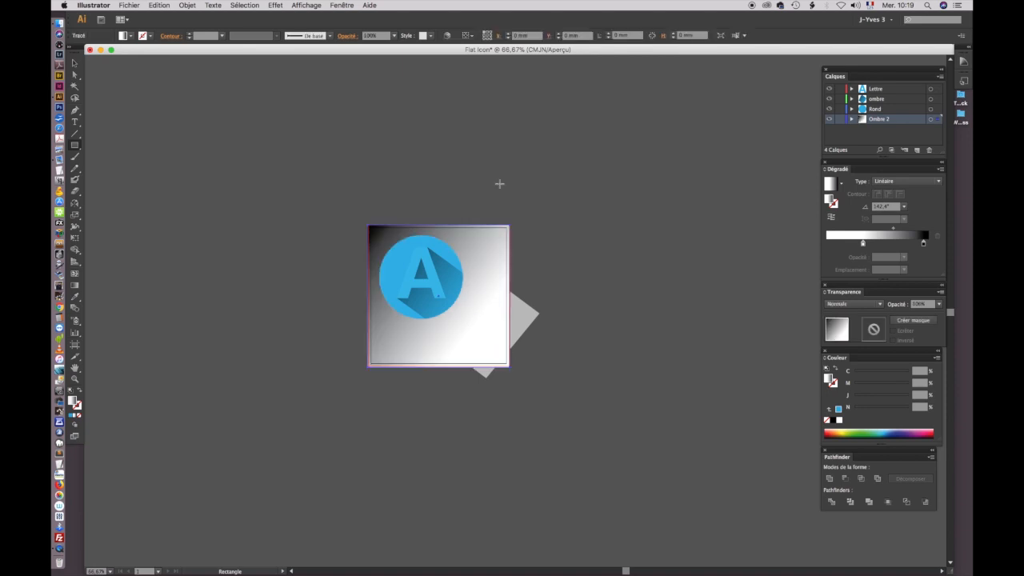
pyautogui.click(187, 5)
pyautogui.moveTo(193, 31)
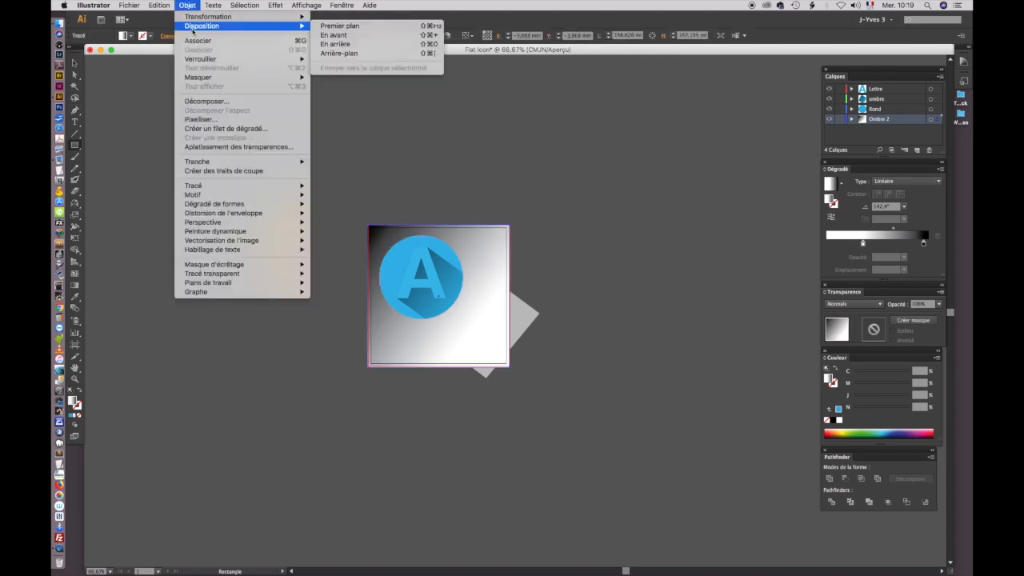
pyautogui.click(339, 53)
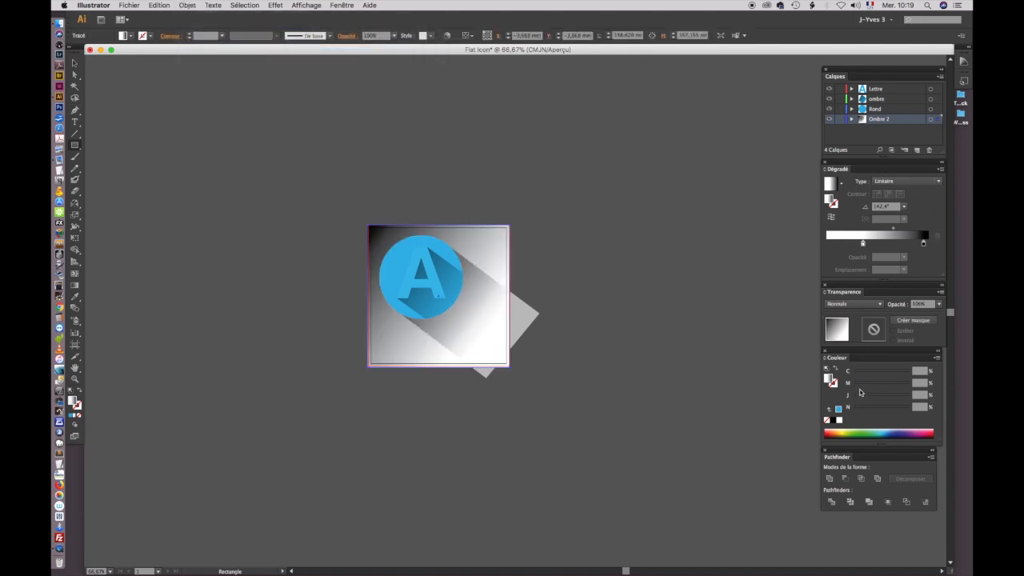
# Step: Fill the background rectangle with orange-red, about C 3, M 68, J 66, N 0, and deselect it
pyautogui.click(839, 409)
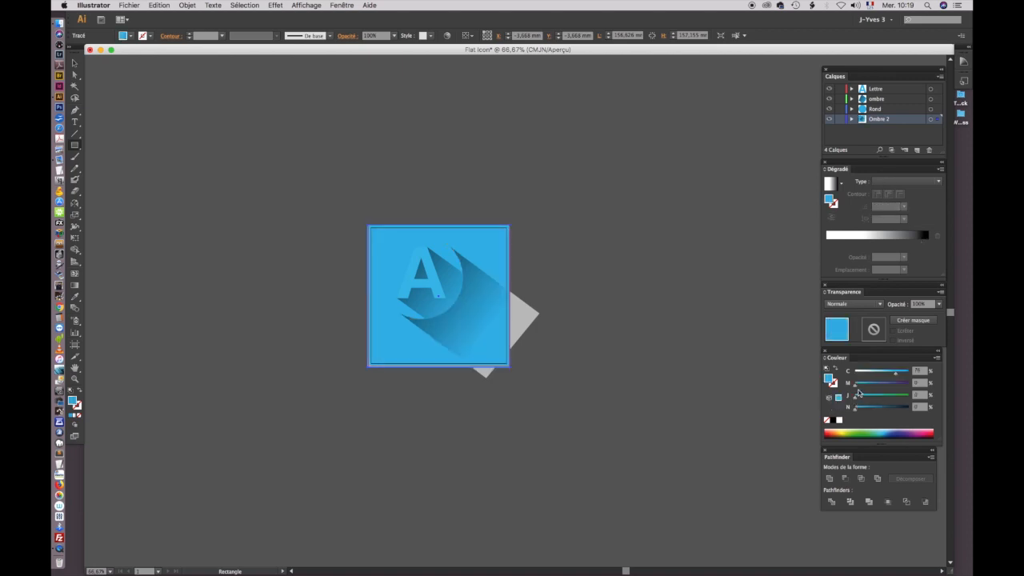
pyautogui.moveTo(902, 377); pyautogui.dragTo(891, 398)
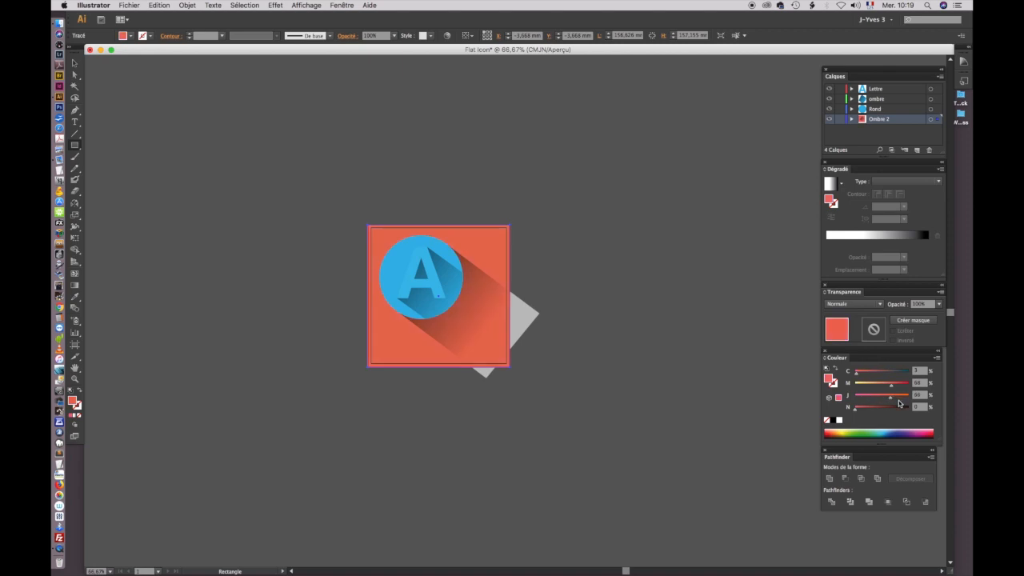
pyautogui.click(75, 63)
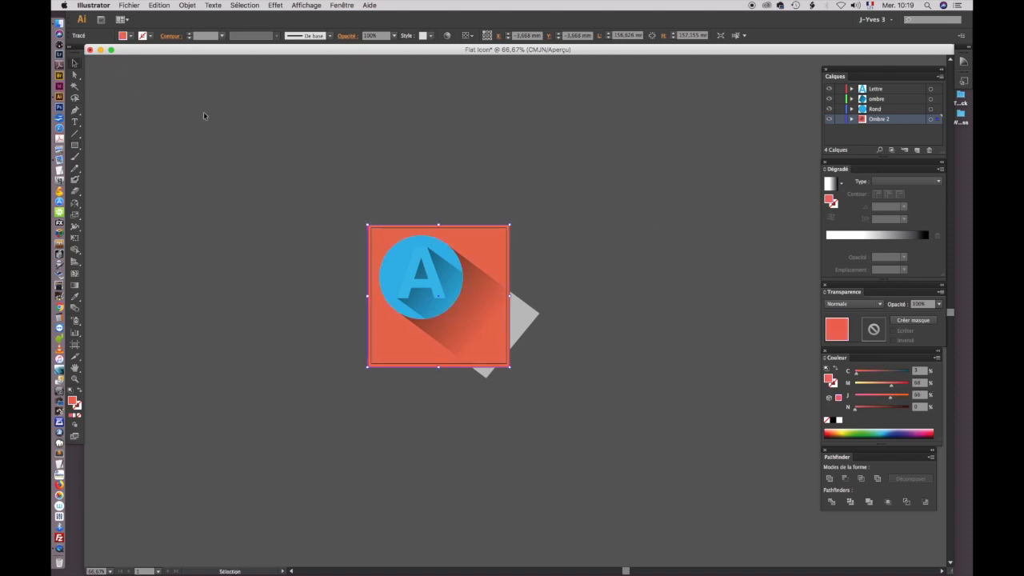
pyautogui.click(592, 369)
# Step: Examine the icon at 200% zoom, including the part of the outer shadow that extends past the background square
pyautogui.press('z')
pyautogui.click(479, 301)
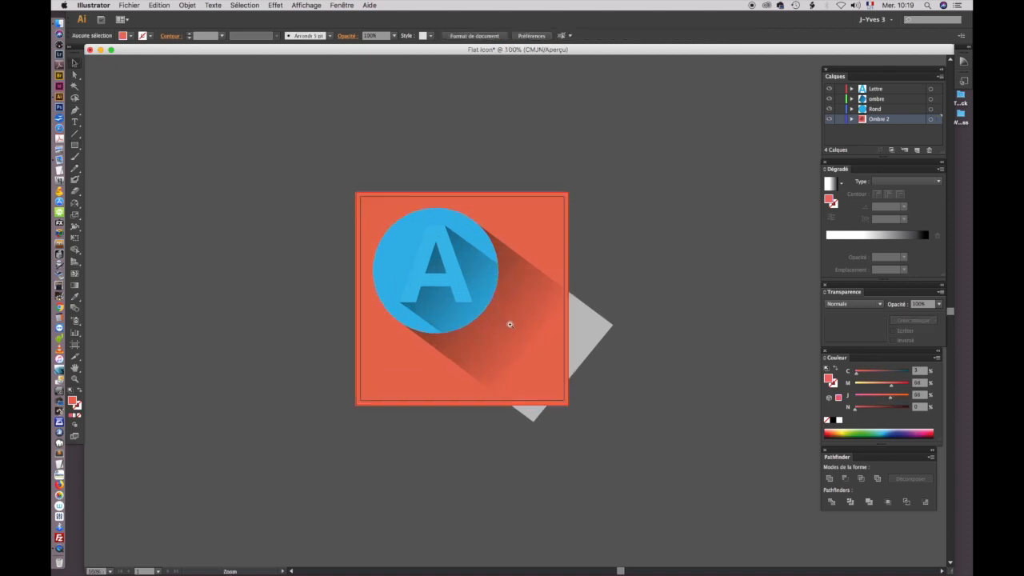
pyautogui.click(522, 325)
pyautogui.click(534, 339)
pyautogui.press('v')
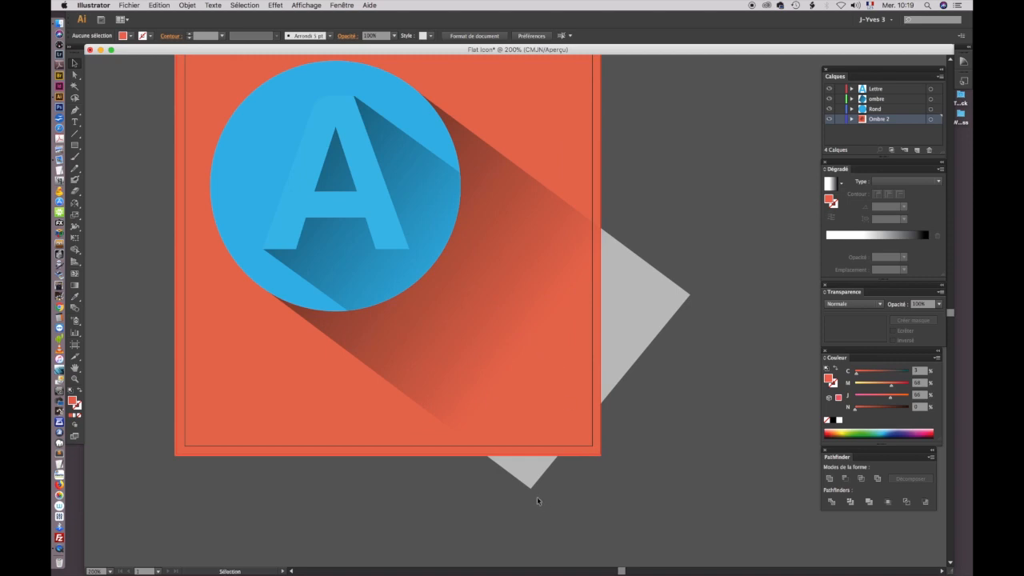
pyautogui.moveTo(489, 279); pyautogui.dragTo(533, 339)
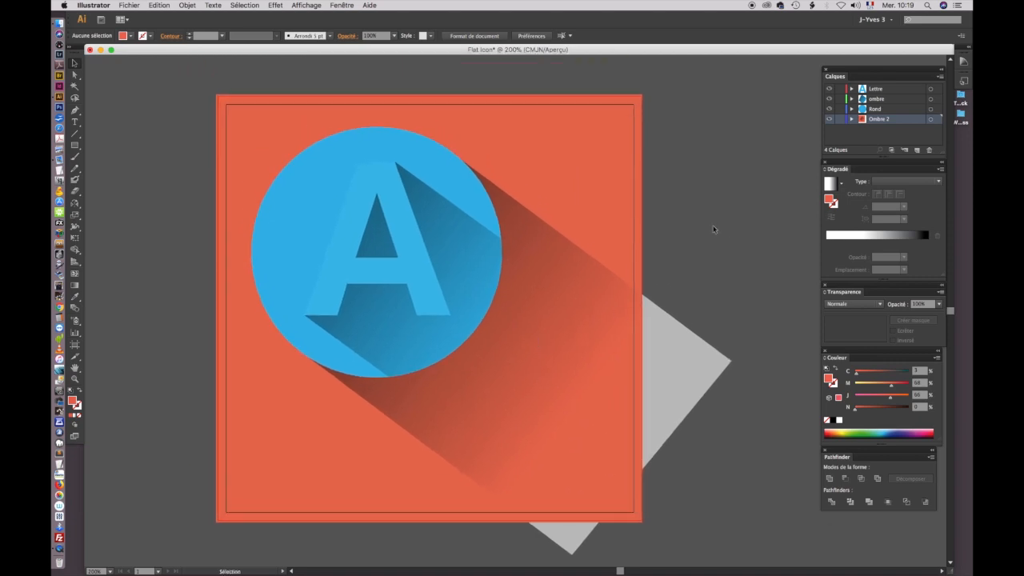